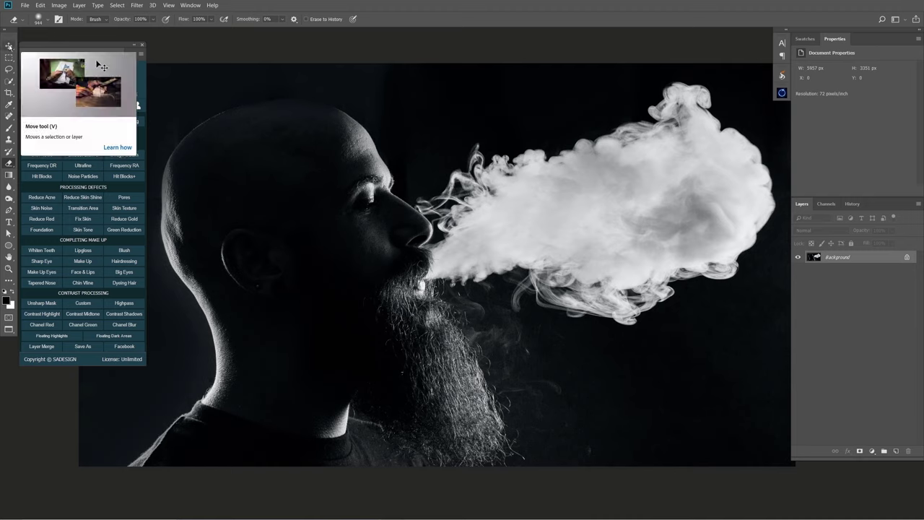
Add a new layer above the background photo and choose the Spectrum preset for the Gradient tool
key(v)
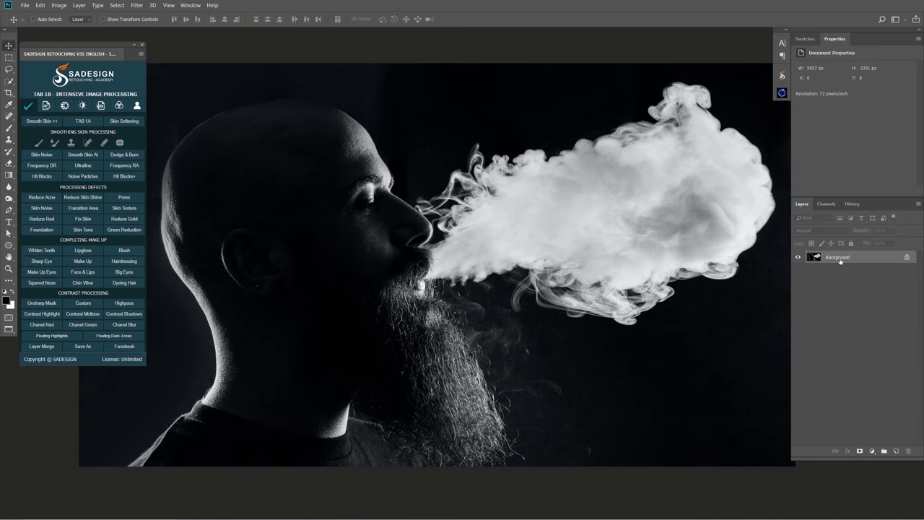
click(895, 451)
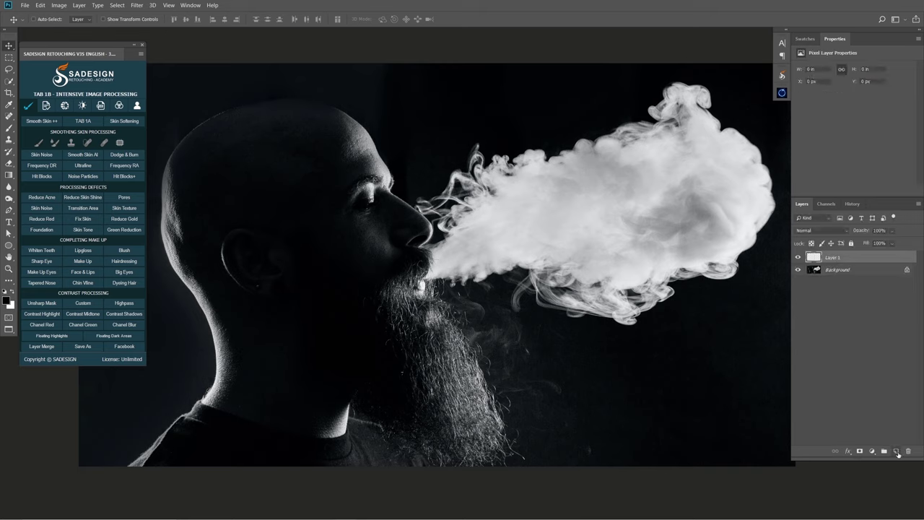
click(9, 174)
click(45, 176)
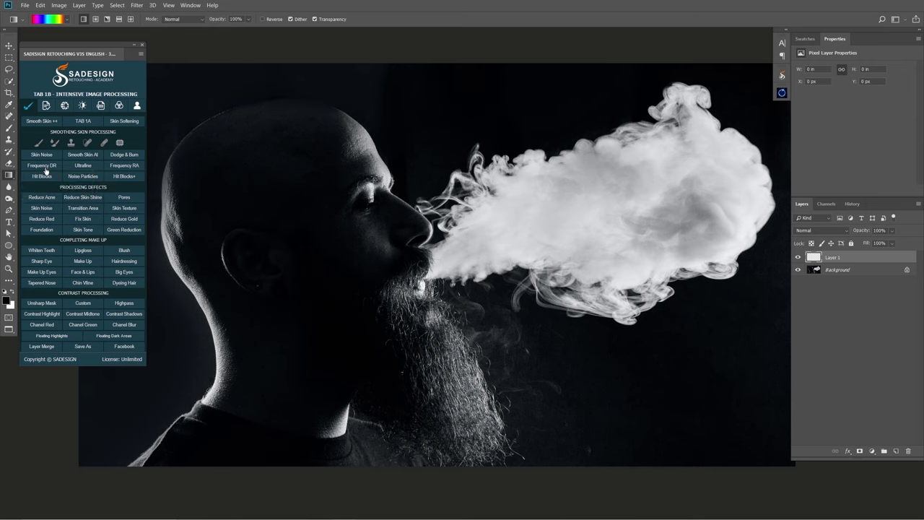
click(66, 20)
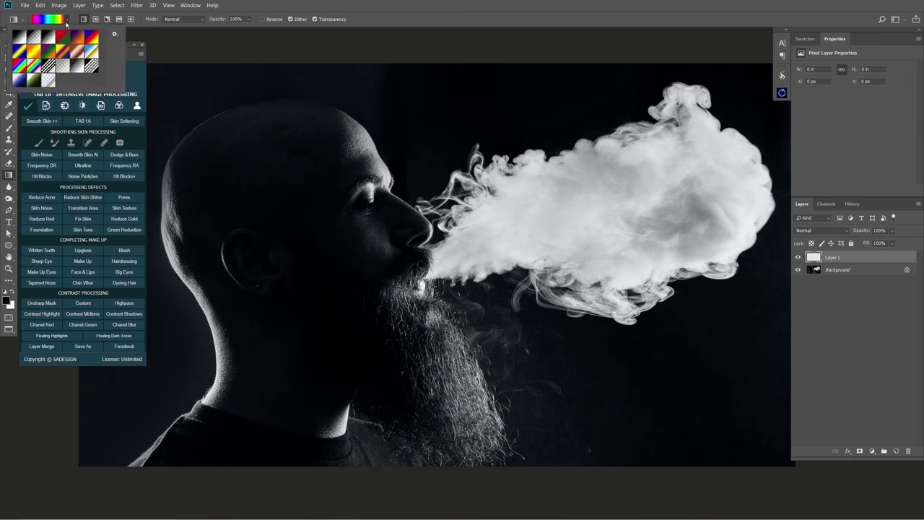
click(21, 69)
Examine each color stop of the Spectrum gradient in the Gradient Editor, from first to last, and accept the gradient
click(45, 17)
click(42, 22)
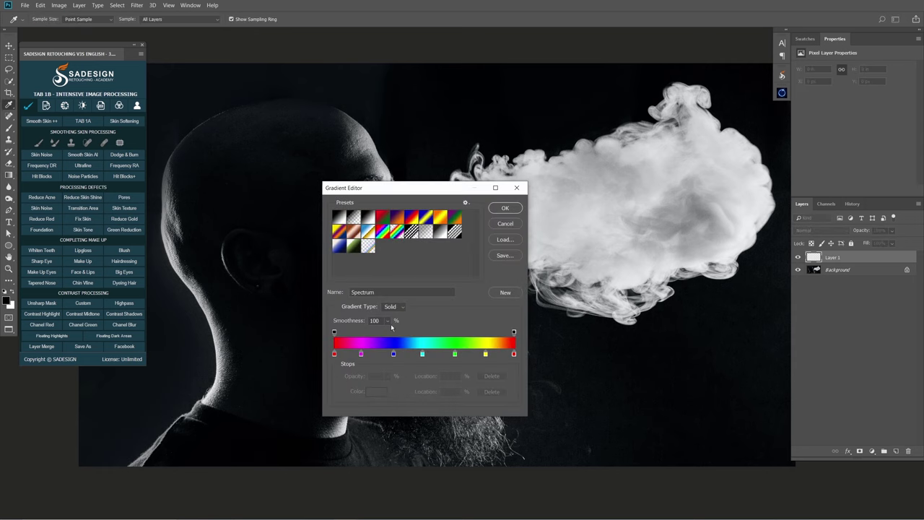
click(334, 354)
click(361, 354)
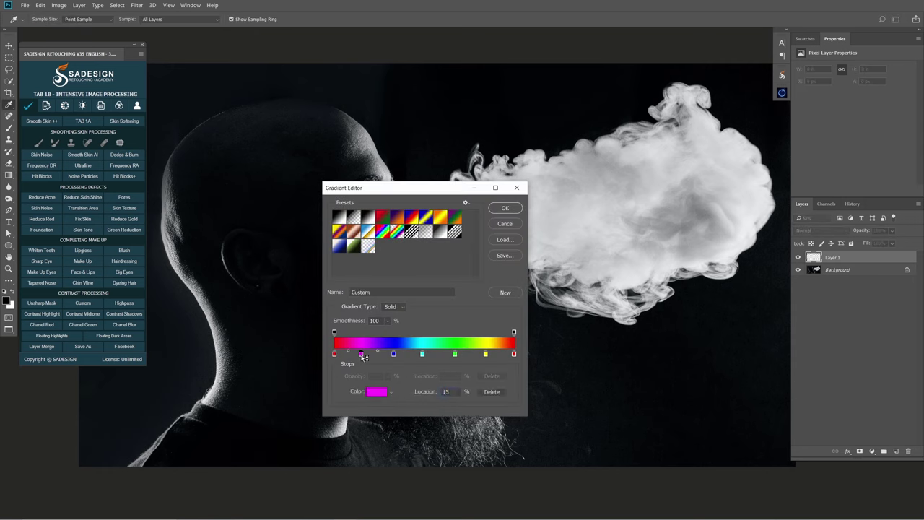
click(393, 354)
click(423, 354)
click(454, 353)
click(486, 353)
click(514, 354)
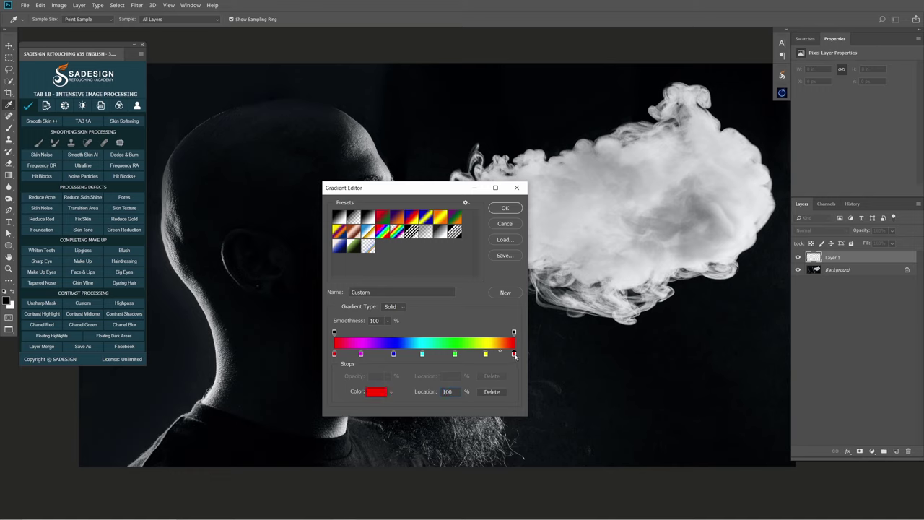
click(505, 208)
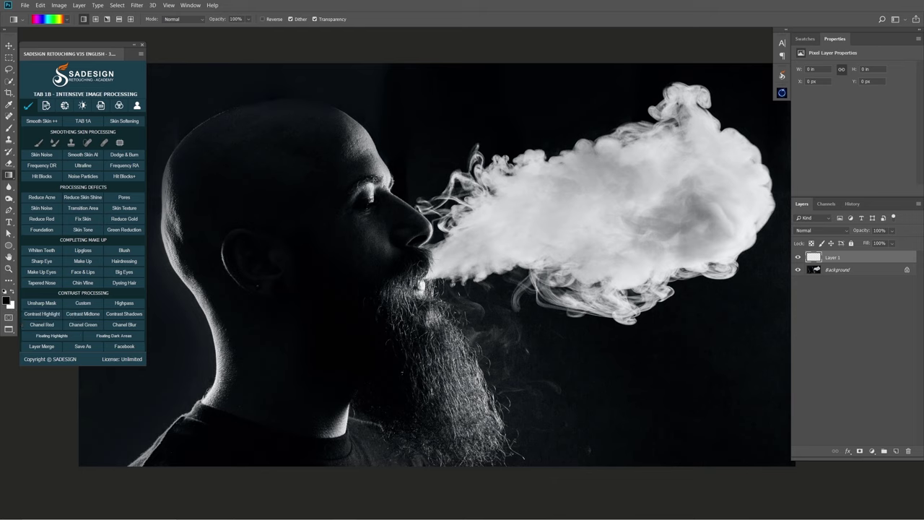
Draw the linear gradient diagonally from the man's mouth to the far end of the smoke and set the layer's blend mode to Color
drag(405, 280, 760, 145)
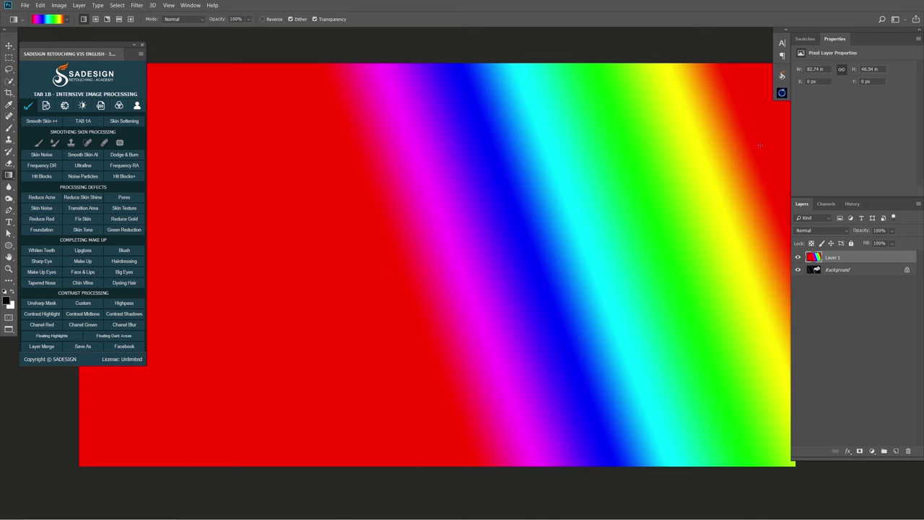
click(807, 231)
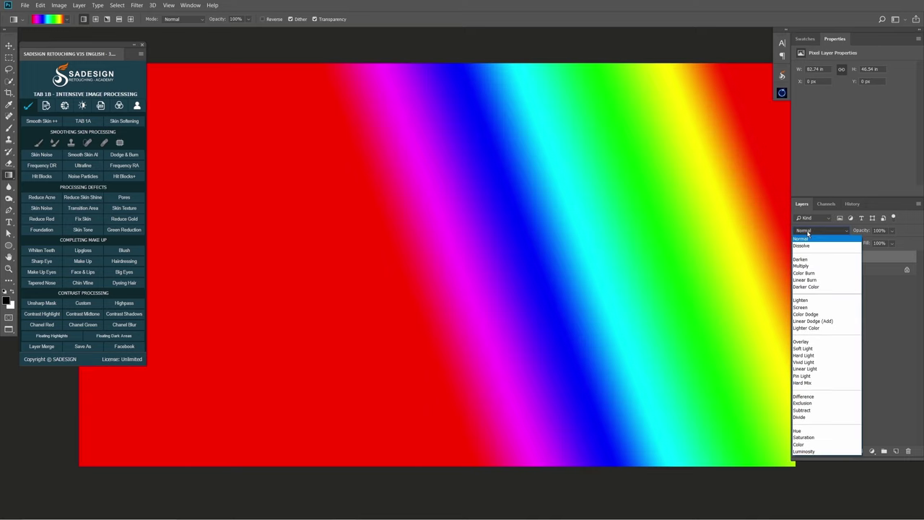
click(832, 444)
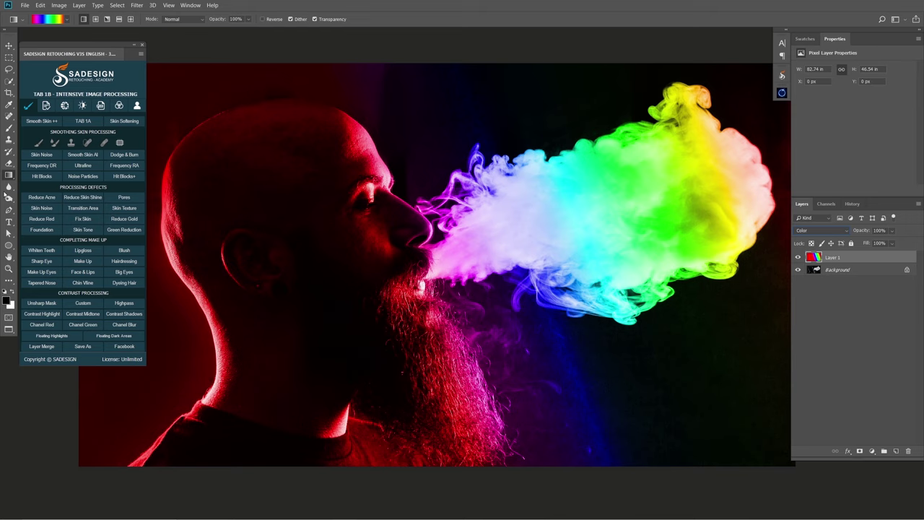
Select the Eraser tool, add a layer mask to the gradient layer, and make white the foreground and black the background color
right_click(9, 164)
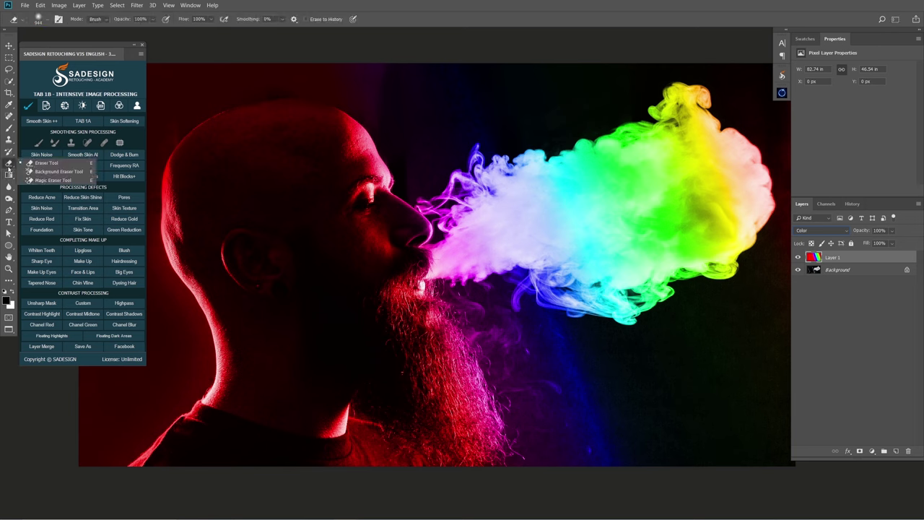
click(37, 163)
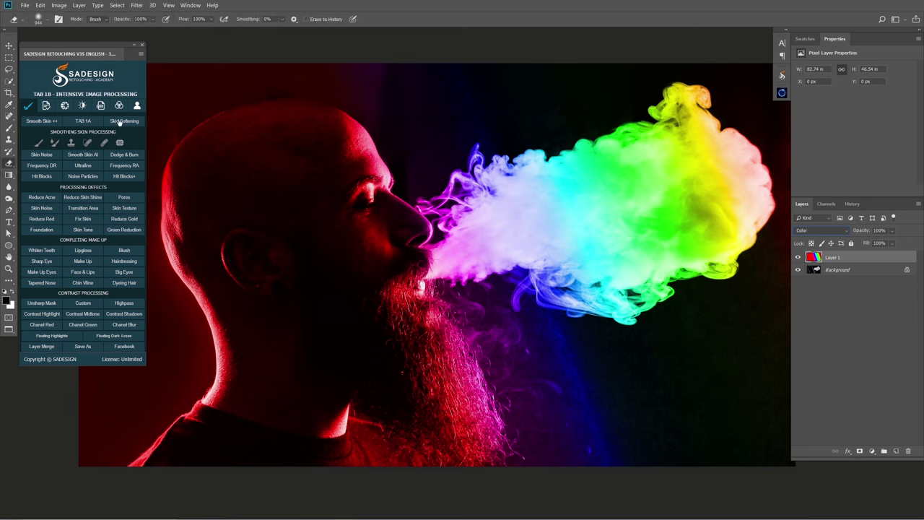
alt+right_click(250, 404)
click(860, 451)
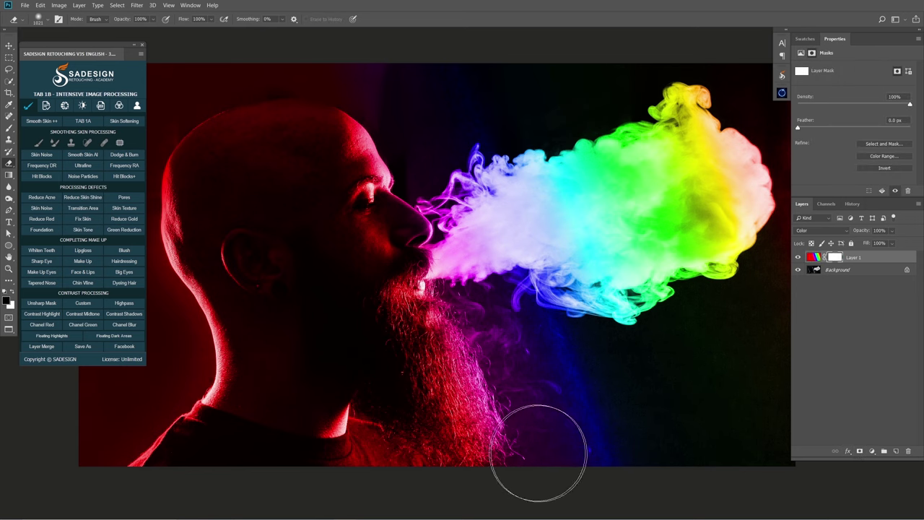
click(12, 292)
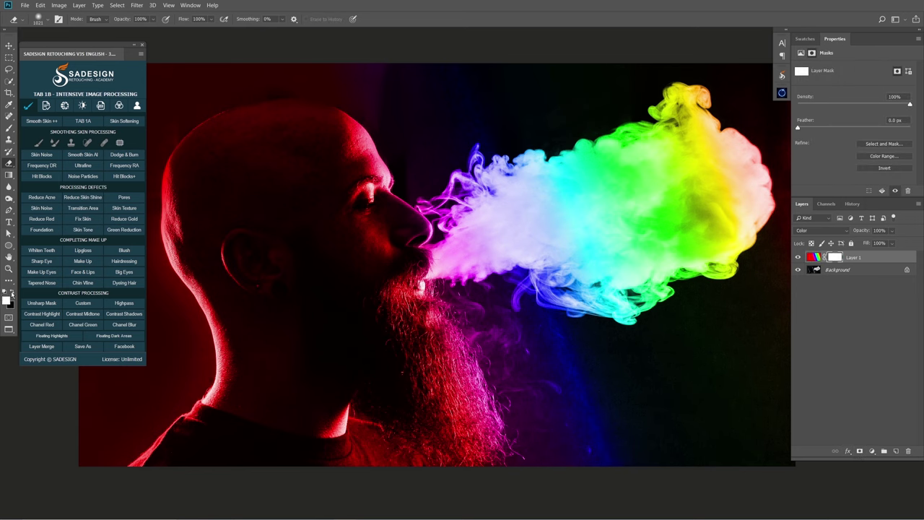
Erase the gradient color on the mask over the man's head, neck, shirt and beard, reducing the brush size near the smoke
mouse_move(481, 472)
mouse_down()
mouse_move(368, 427)
mouse_move(599, 392)
mouse_move(507, 414)
mouse_move(558, 445)
mouse_move(324, 469)
mouse_move(277, 253)
mouse_move(359, 243)
mouse_move(324, 39)
mouse_move(170, 252)
mouse_up()
alt+right_click(188, 301)
mouse_move(130, 58)
mouse_down()
mouse_move(105, 492)
mouse_move(207, 404)
mouse_up()
alt+right_click(253, 365)
key([)
key([)
drag(434, 406, 400, 366)
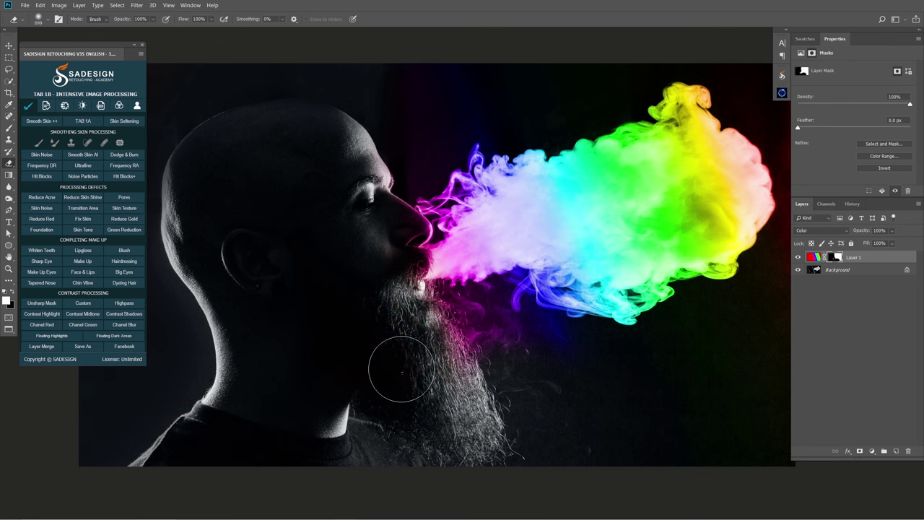
Set the eraser opacity to 50% and erase the leftover color around the nose, mouth and upper beard with smaller brushes
key([)
scroll(416, 372, up, 3)
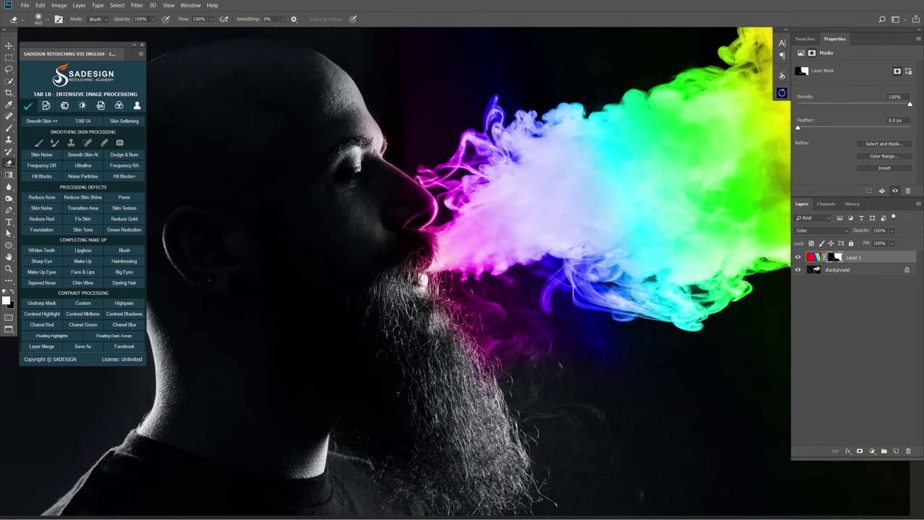
click(139, 18)
text(50)
alt+right_click(406, 257)
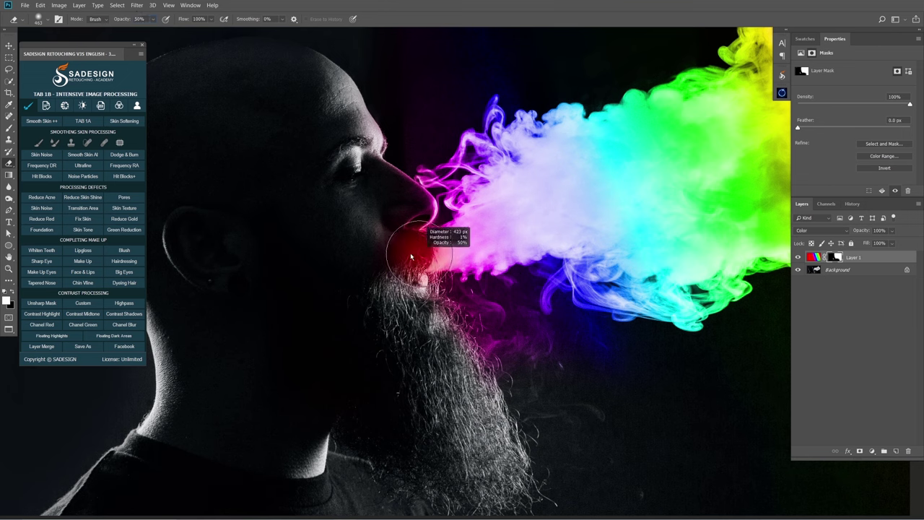
drag(412, 252, 420, 208)
alt+right_click(383, 168)
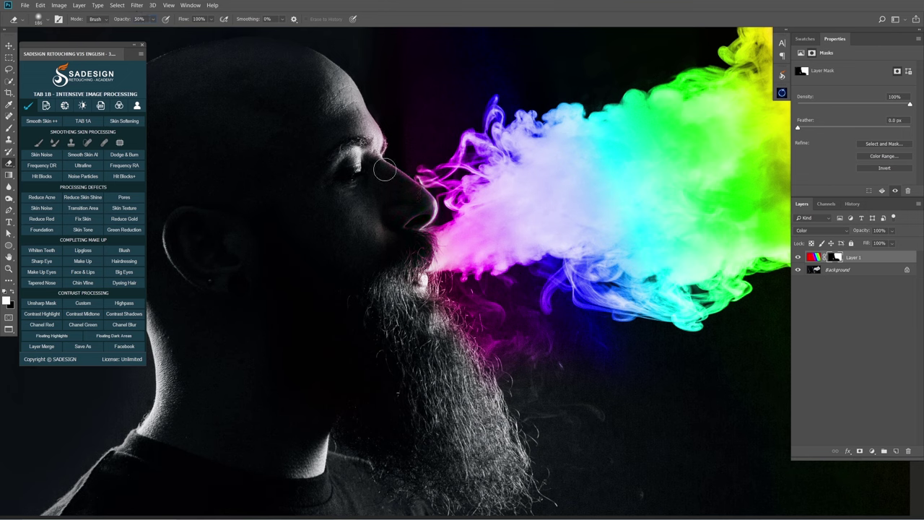
alt+right_click(388, 142)
drag(477, 306, 346, 393)
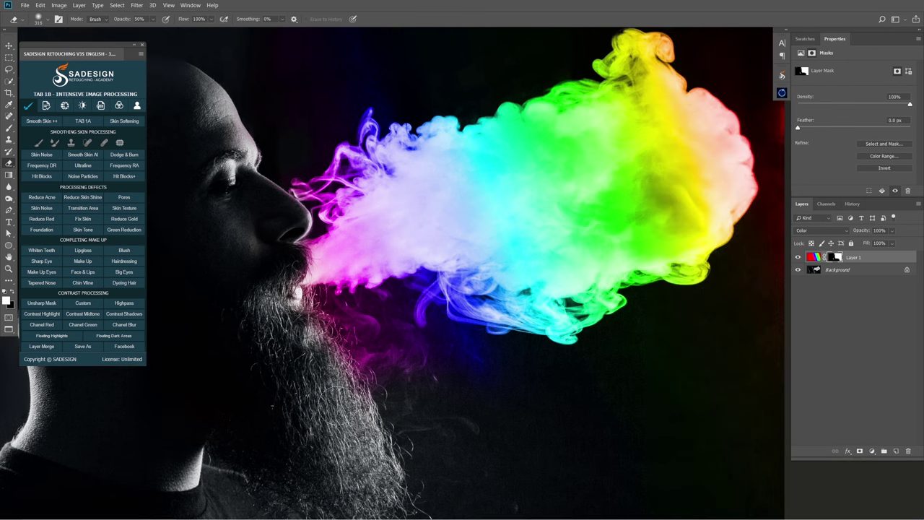
scroll(328, 362, down, 1)
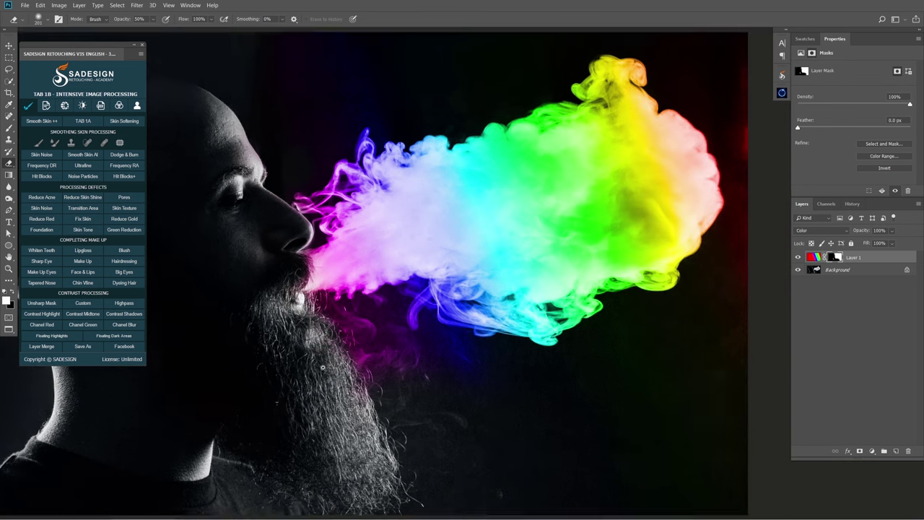
Swap the foreground and background colors, set the eraser opacity to 20%, and bring color back into the faint smoke beside the beard
click(12, 291)
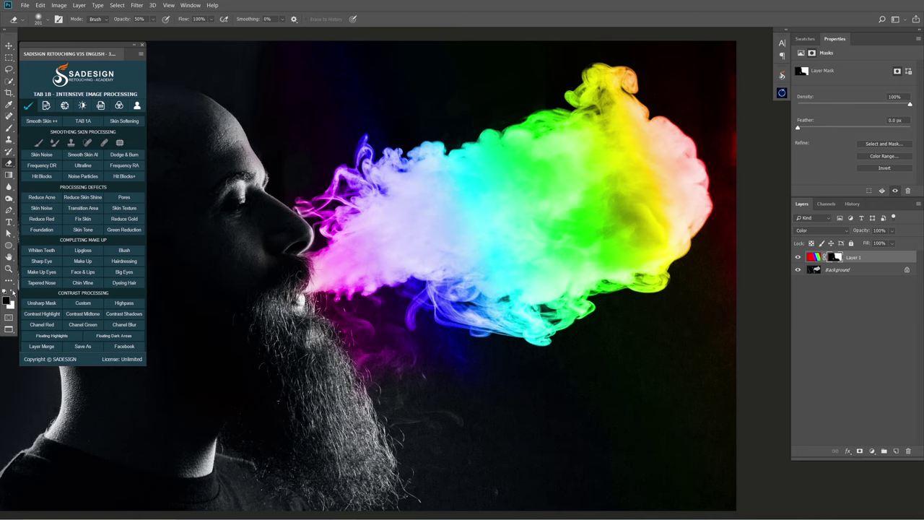
key(Return)
mouse_move(432, 405)
mouse_down()
mouse_move(399, 385)
mouse_move(449, 460)
mouse_move(423, 426)
mouse_move(446, 425)
mouse_up()
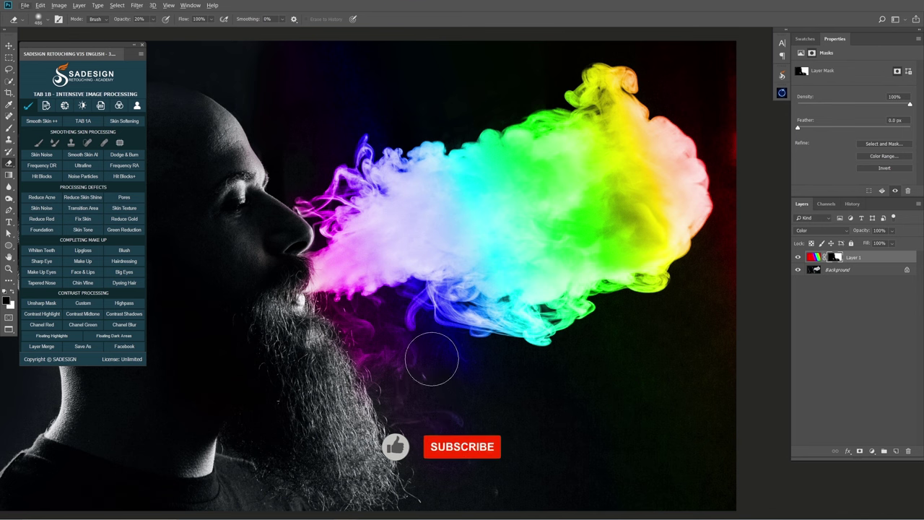
drag(625, 219, 556, 253)
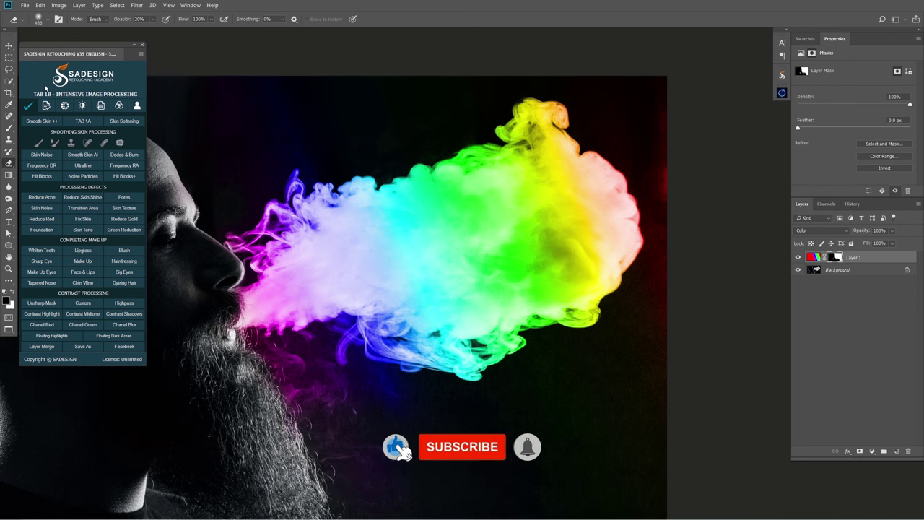
Swap the colors back, set the eraser opacity to 100%, and erase the red tint from the dark background beyond the smoke's far end
click(11, 292)
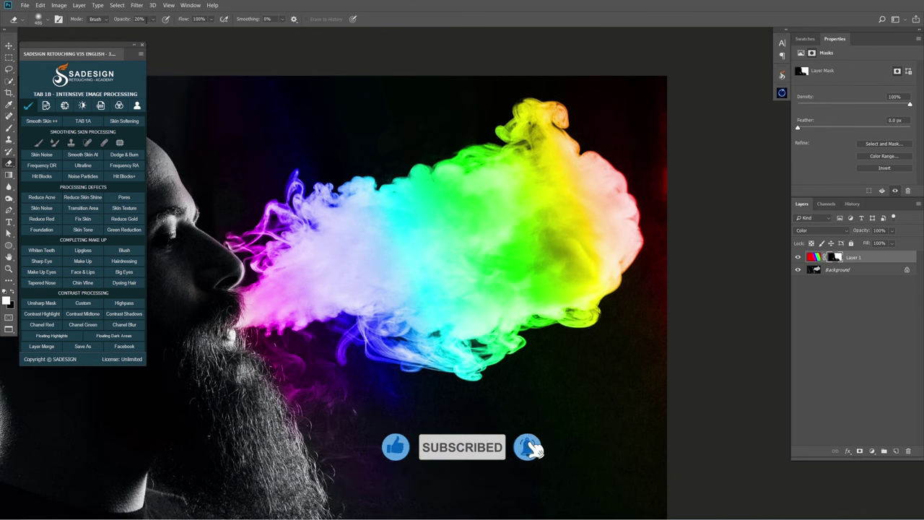
click(139, 19)
text(100)
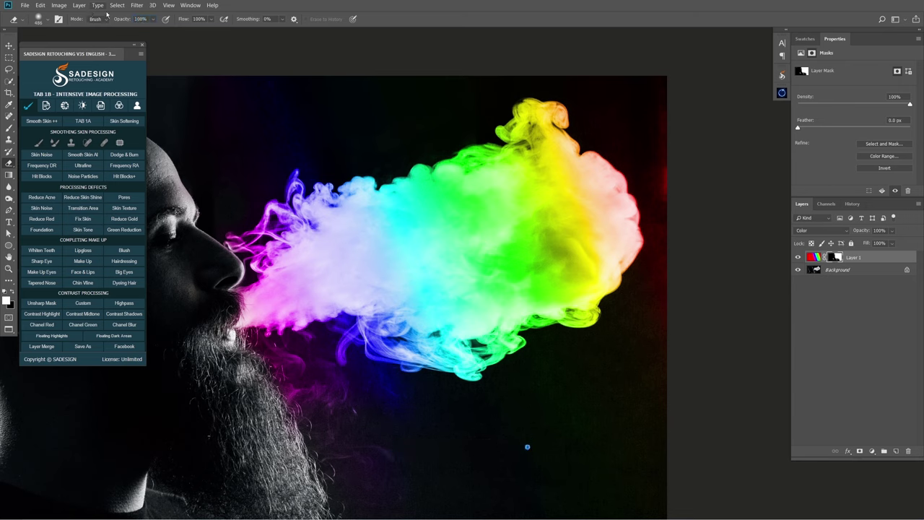
mouse_move(632, 102)
mouse_down()
mouse_move(665, 171)
mouse_move(670, 127)
mouse_move(674, 149)
mouse_move(649, 314)
mouse_move(668, 315)
mouse_move(659, 410)
mouse_up()
alt+right_click(650, 314)
key(bracketleft)
key(bracketleft)
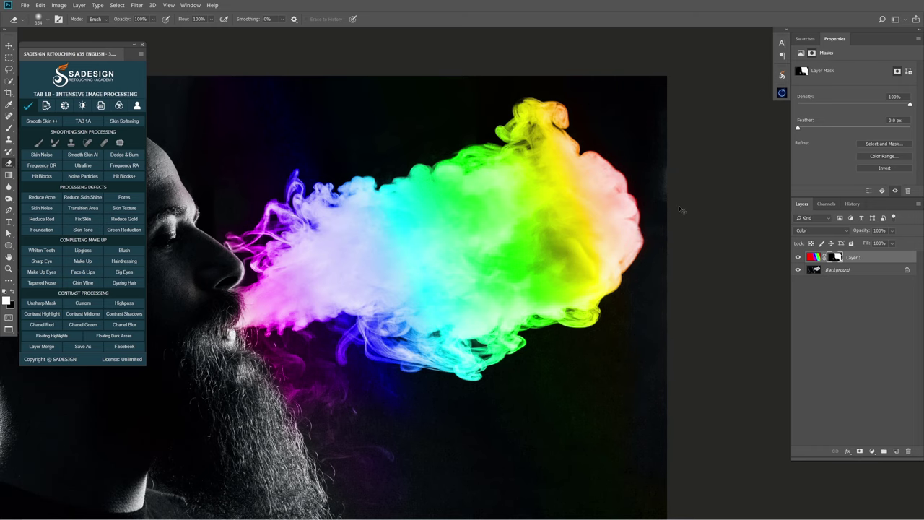
Erase the remaining color tint from the dark background above and below the smoke, checking against the original photo
key(ctrl+0)
drag(667, 248, 644, 264)
alt+right_click(439, 112)
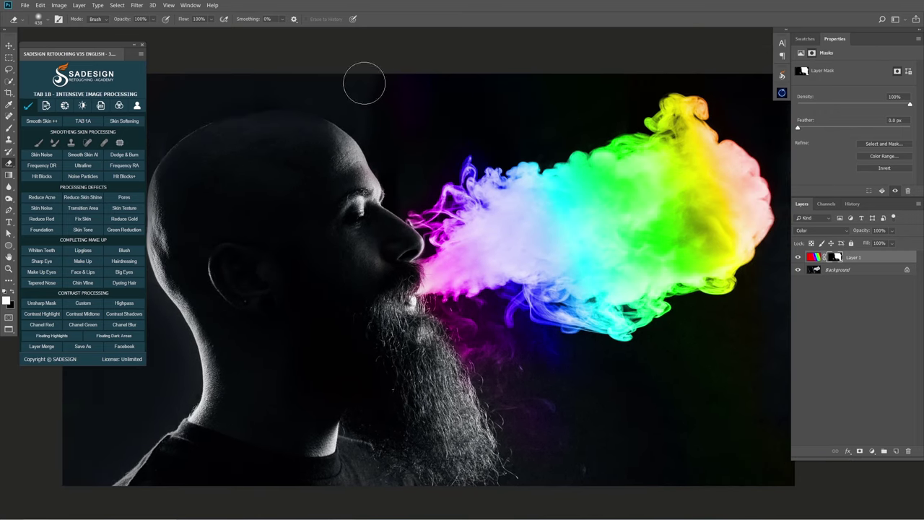
click(798, 257)
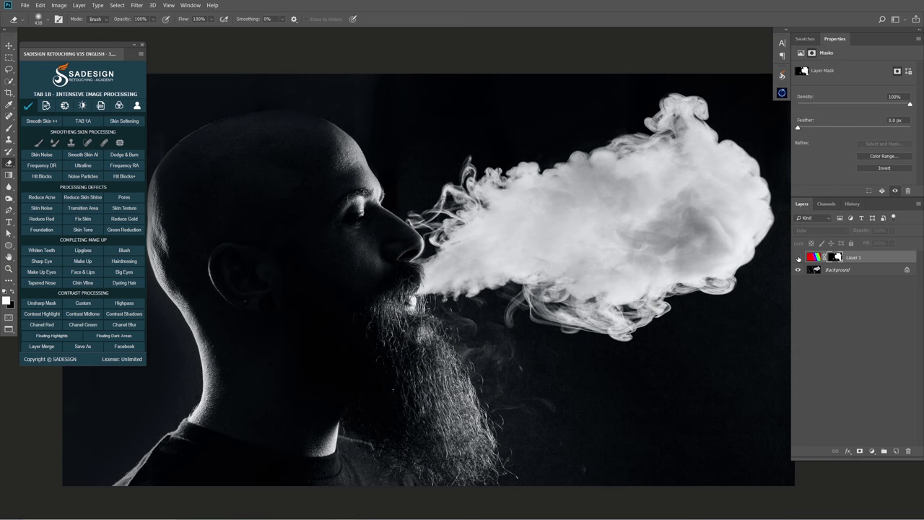
click(797, 257)
alt+right_click(608, 394)
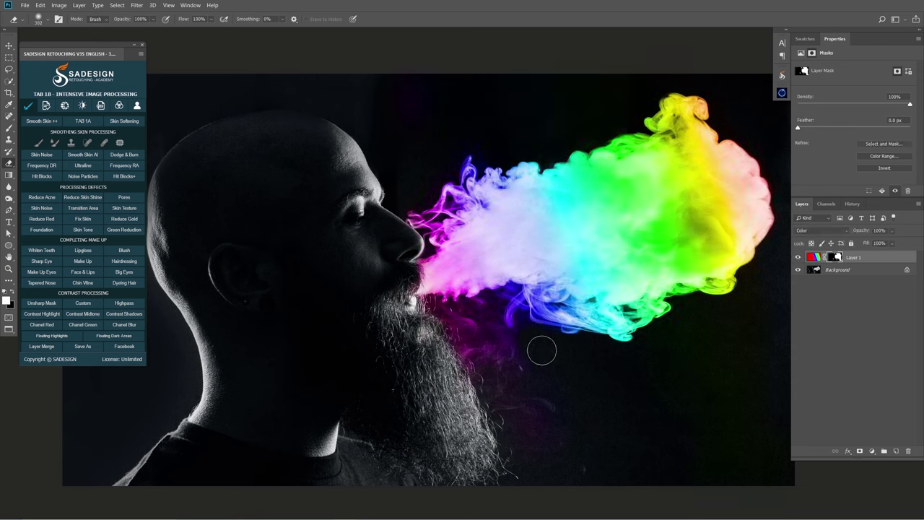
alt+right_click(601, 408)
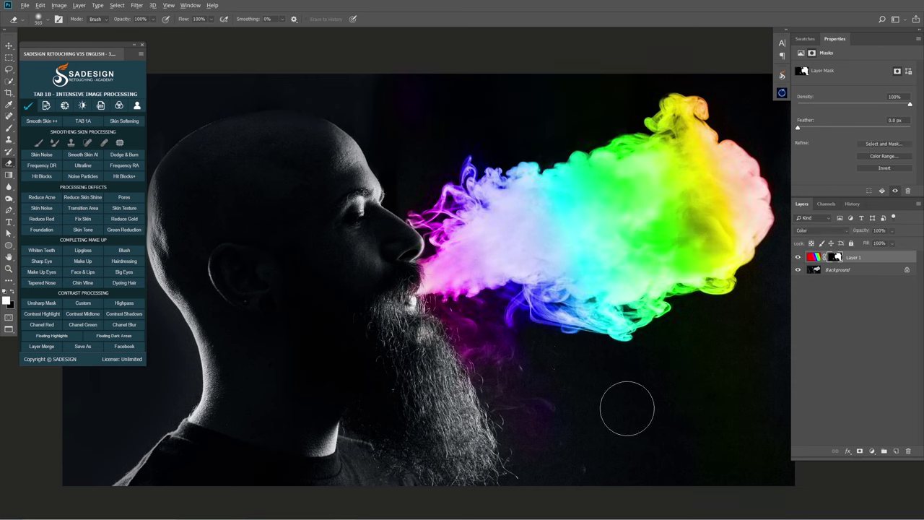
Compare the photo with and without the gradient layer
click(798, 258)
click(798, 258)
click(798, 258)
click(798, 258)
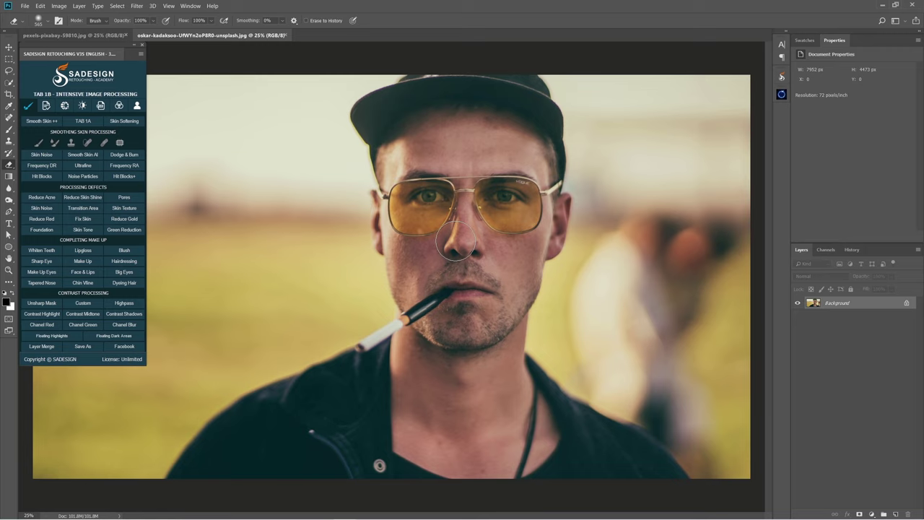
Copy the entire smoke photo and paste it as a new layer into the portrait of the man in sunglasses
key(v)
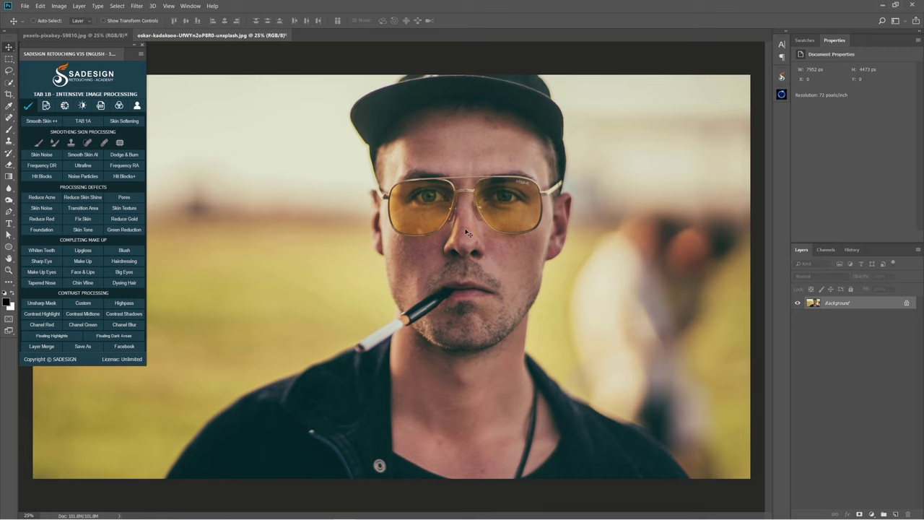
click(107, 35)
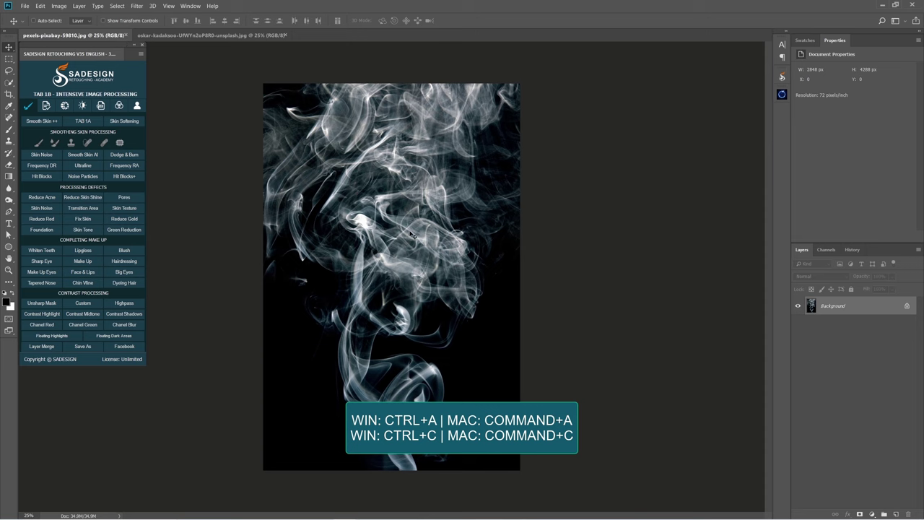
key(ctrl+a)
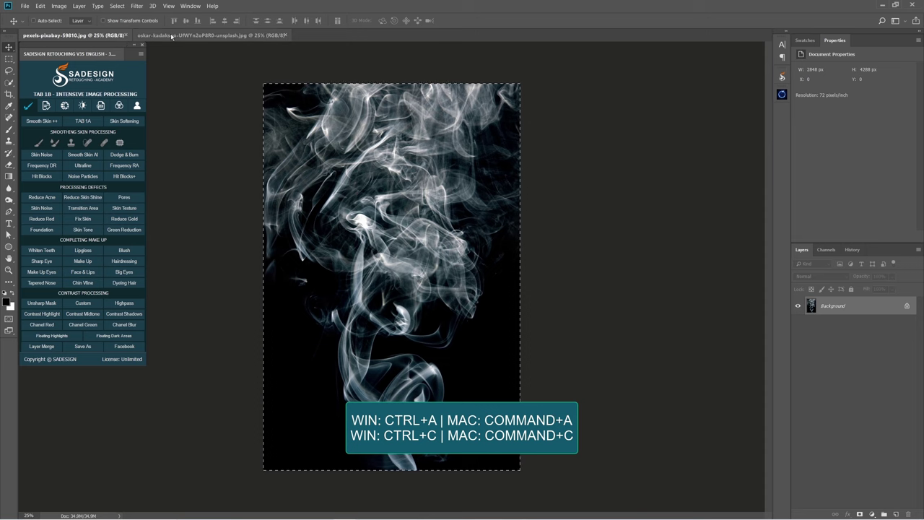
click(172, 35)
key(ctrl+v)
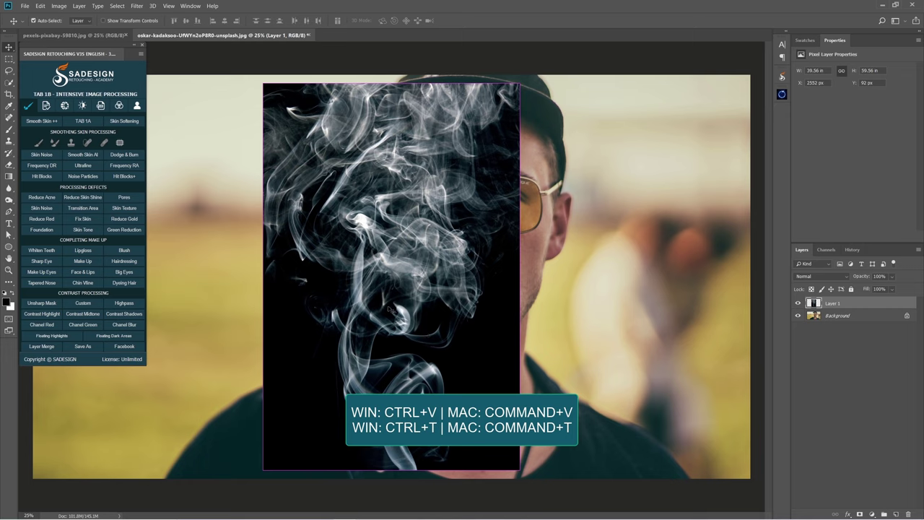
Rotate the smoke layer about -97°, scale it, and position it so the smoke trail starts at the cigarette's tip
key(ctrl+t)
drag(540, 470, 516, 162)
drag(502, 313, 286, 423)
key(ctrl+minus)
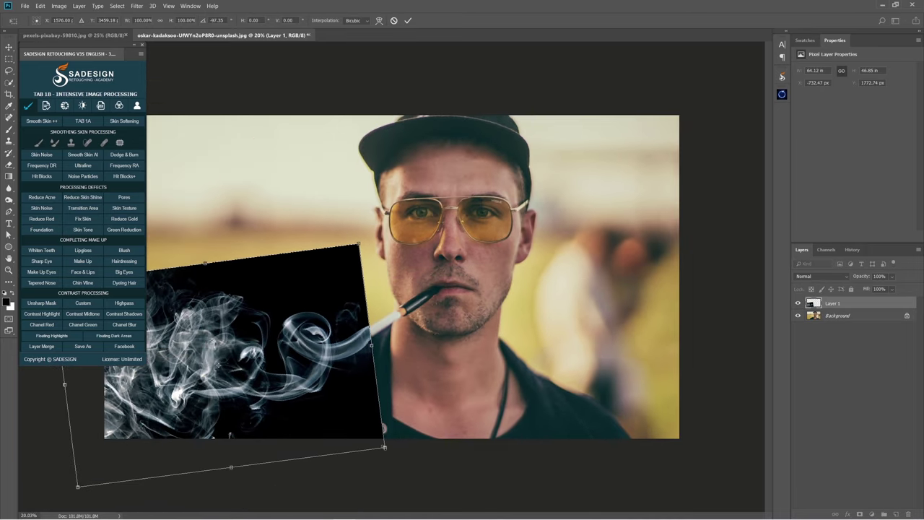
drag(384, 447, 346, 400)
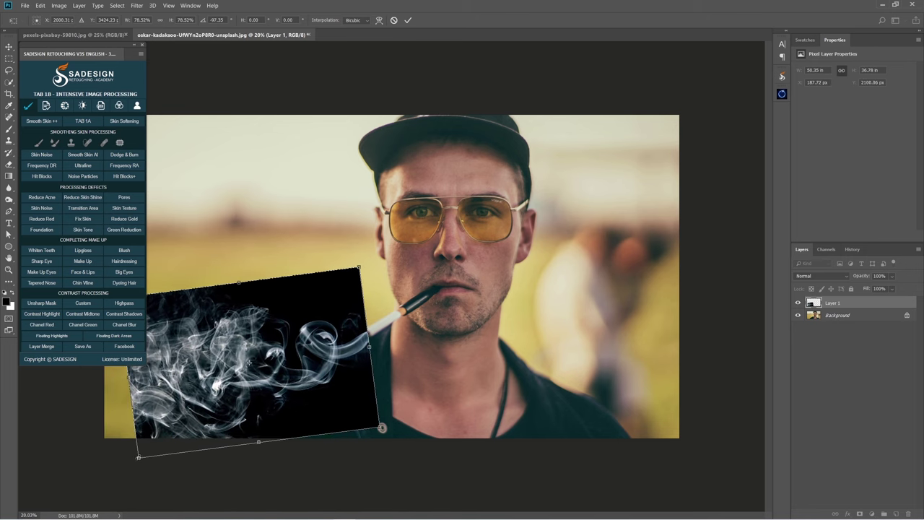
drag(138, 457, 91, 499)
drag(203, 415, 202, 400)
key(Return)
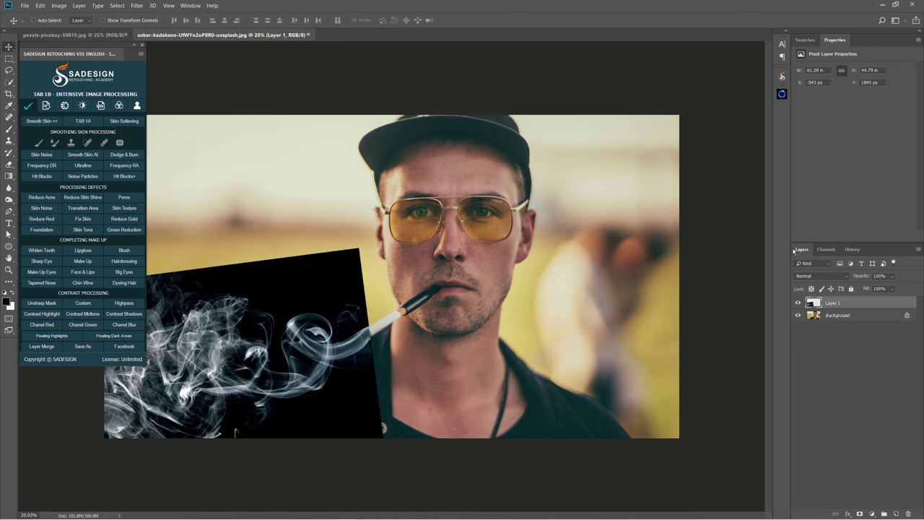
Set the smoke layer's blend mode to Screen and apply a Gaussian Blur to it
click(813, 279)
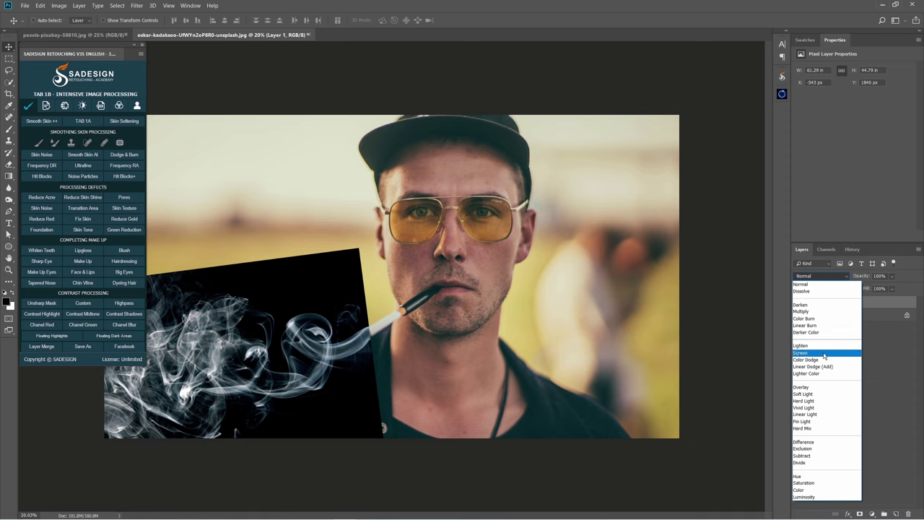
click(825, 354)
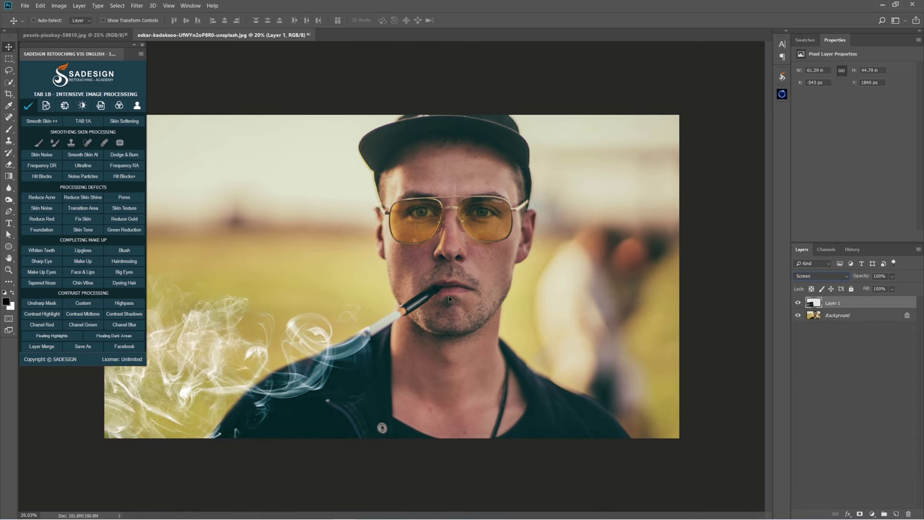
click(137, 5)
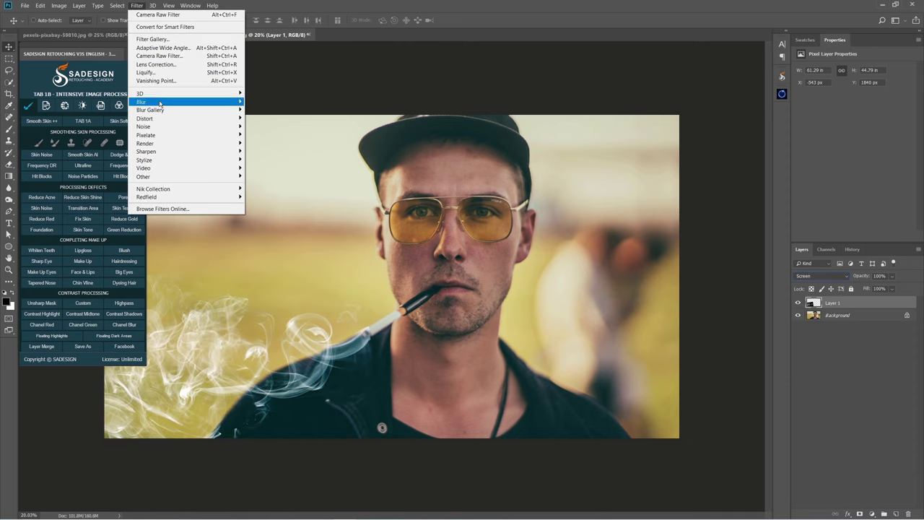
mouse_move(159, 103)
click(288, 136)
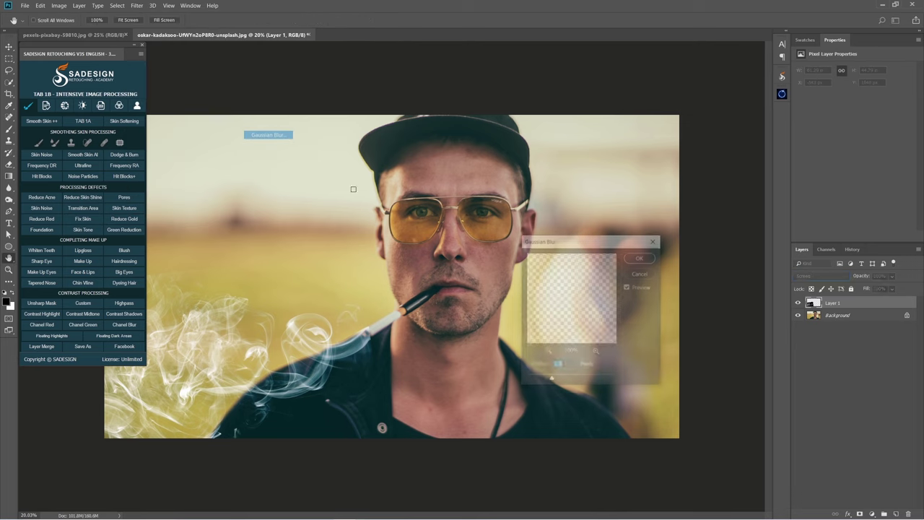
click(640, 258)
Erase the excess smoke overlapping the cigarette and the jacket around its tip
key(e)
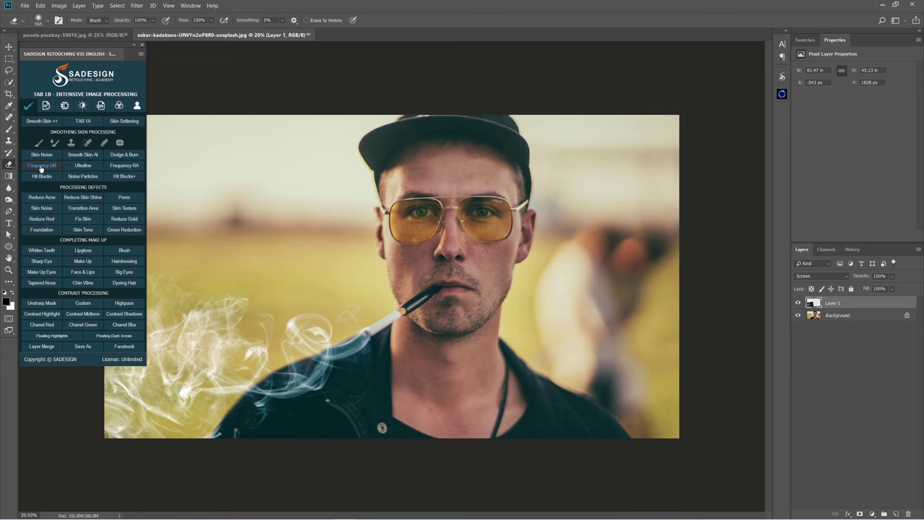
drag(366, 370, 384, 371)
drag(379, 335, 368, 337)
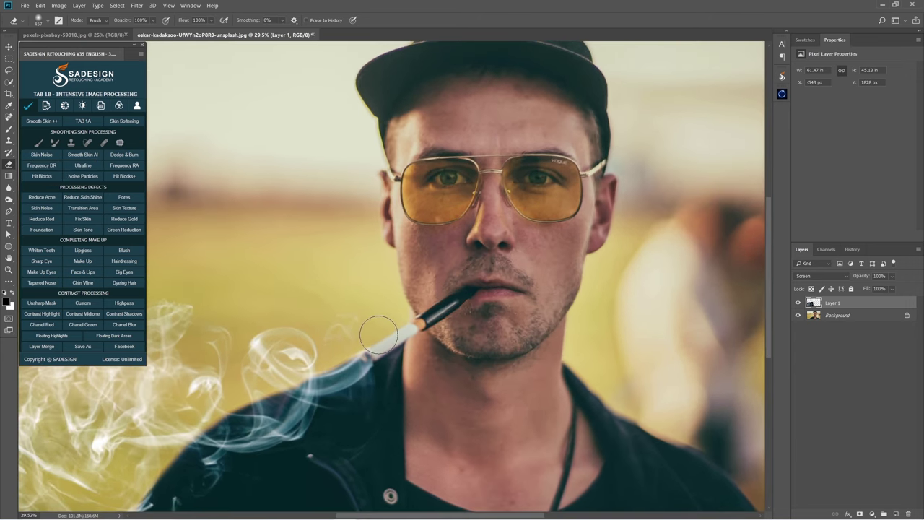
drag(383, 366, 418, 367)
scroll(419, 404, down, 2)
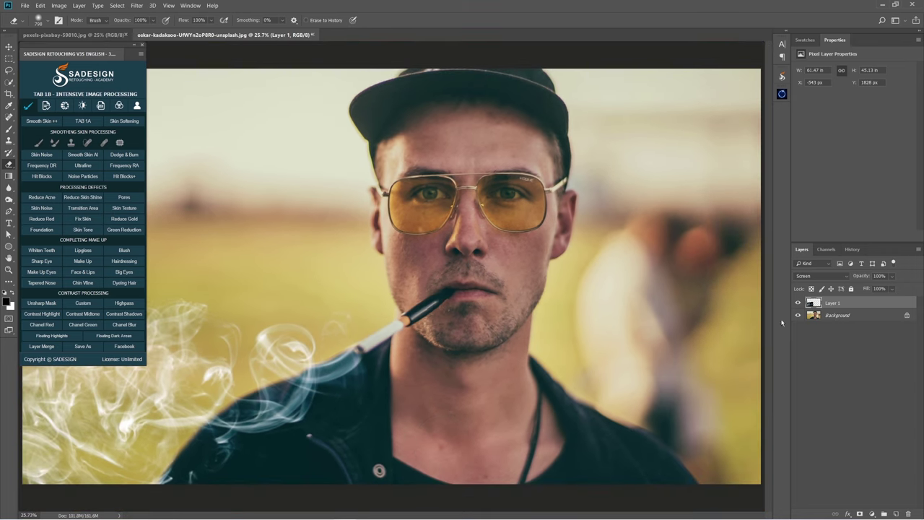
Add a new layer directly above the Background and set up the Brush tool with a red foreground color
click(838, 316)
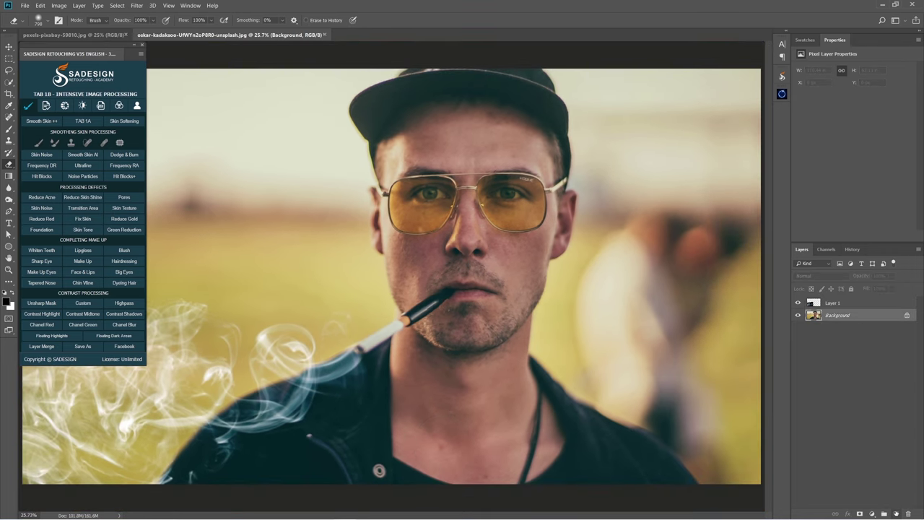
click(896, 513)
key(b)
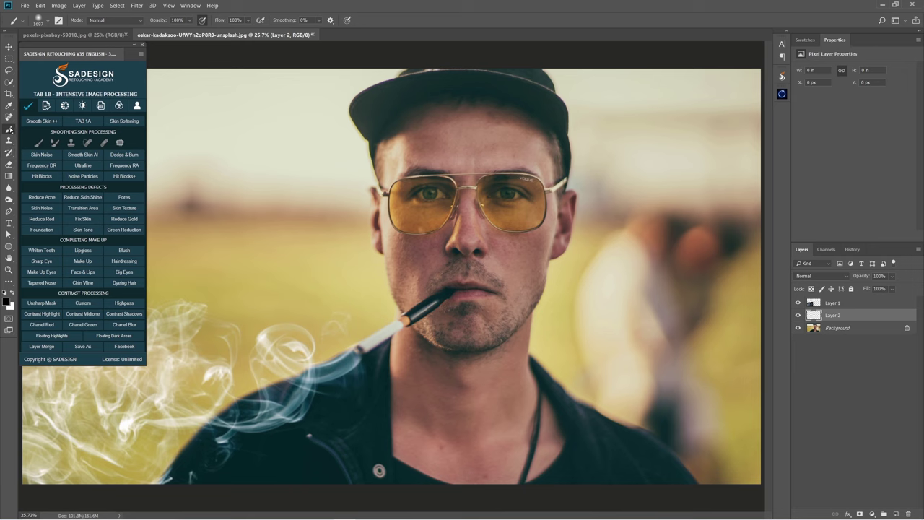
right_click(10, 128)
click(48, 128)
click(6, 302)
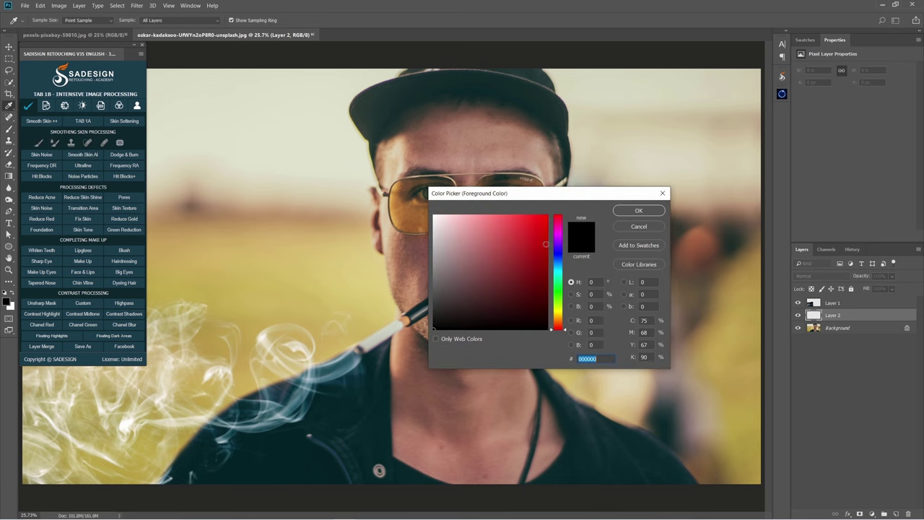
click(541, 223)
click(635, 210)
Zoom in on the cigarette and paint its tip red with a small brush, undoing a stray dab
drag(365, 343, 389, 353)
drag(386, 338, 335, 422)
drag(357, 359, 358, 351)
drag(350, 354, 350, 352)
click(350, 354)
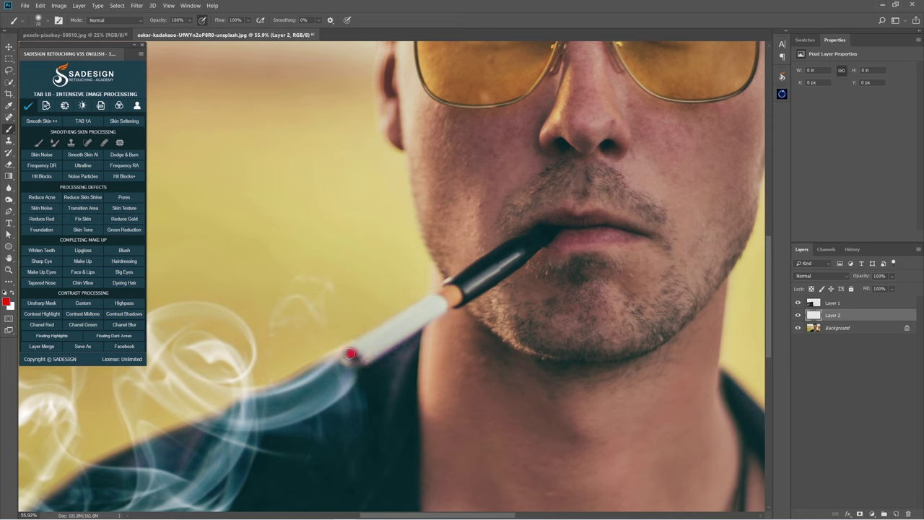
key(ctrl+z)
Blend the red cigarette tip layer in Color mode at 40% opacity
click(803, 276)
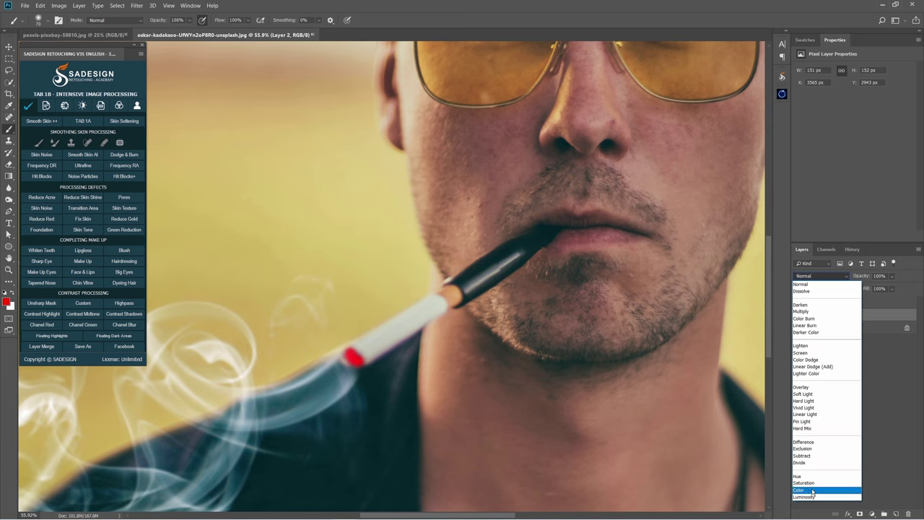
click(812, 491)
click(885, 278)
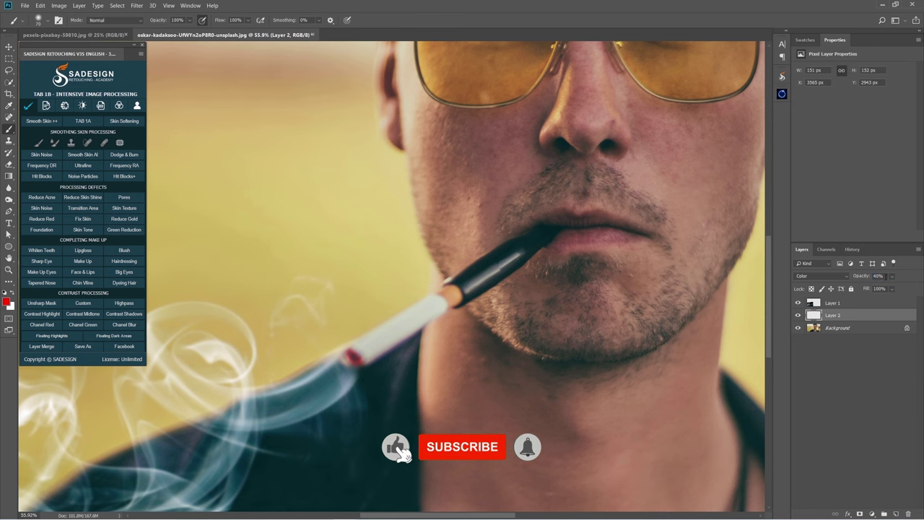
key(ctrl+0)
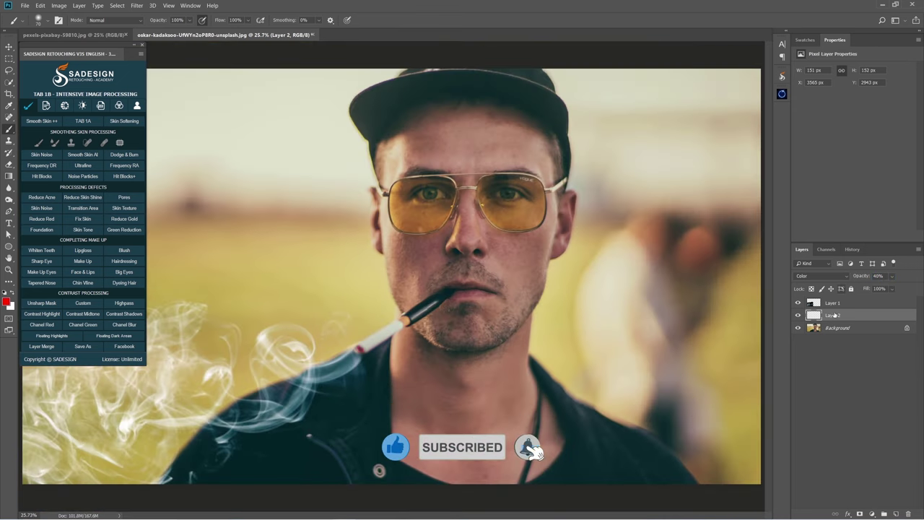
Add a new layer above the smoke layer and set its blend mode to Color
click(856, 304)
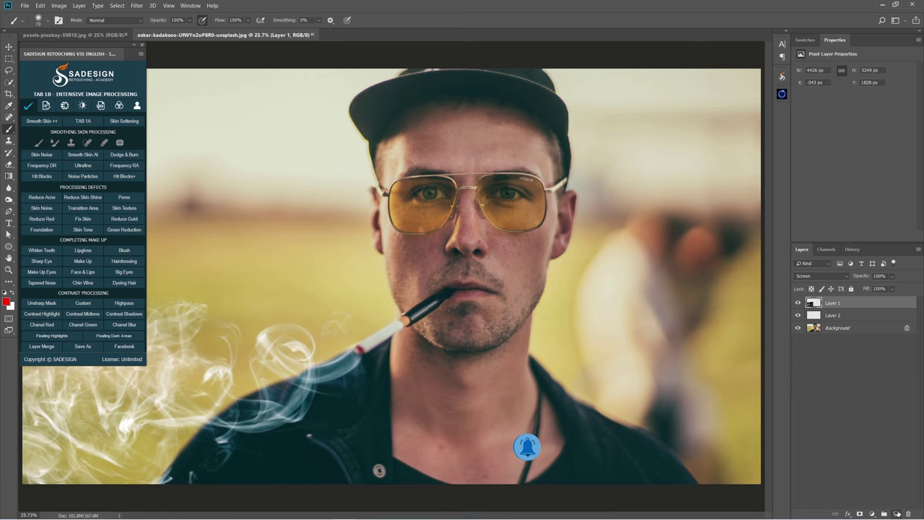
click(896, 513)
click(807, 278)
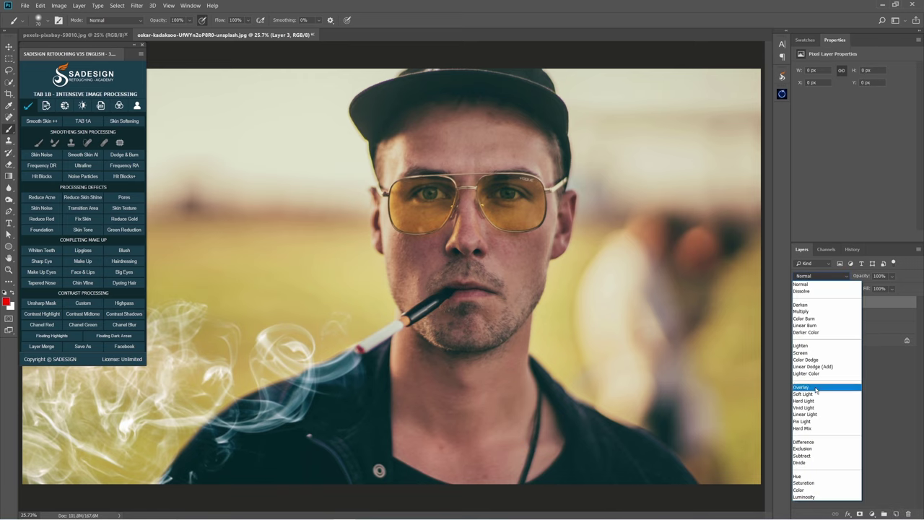
click(823, 491)
Paint red over the smoke's far end with a large soft brush and clip the color layer to the smoke layer
right_click(8, 130)
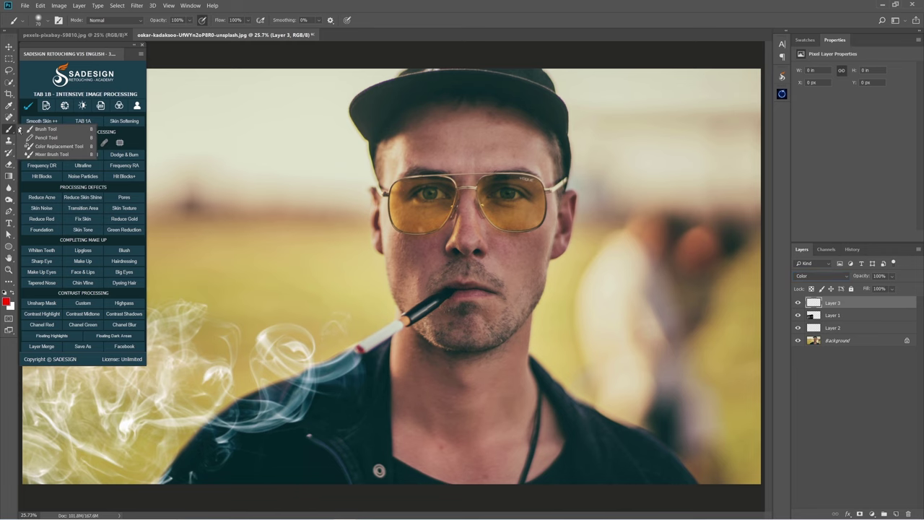
click(55, 129)
drag(170, 418, 275, 419)
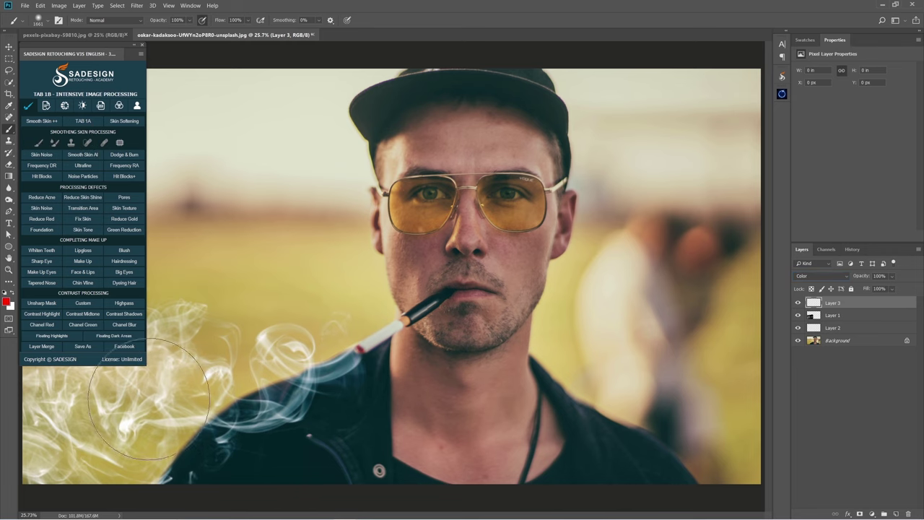
key(f)
mouse_move(324, 384)
mouse_down()
mouse_move(415, 351)
mouse_move(402, 357)
mouse_up()
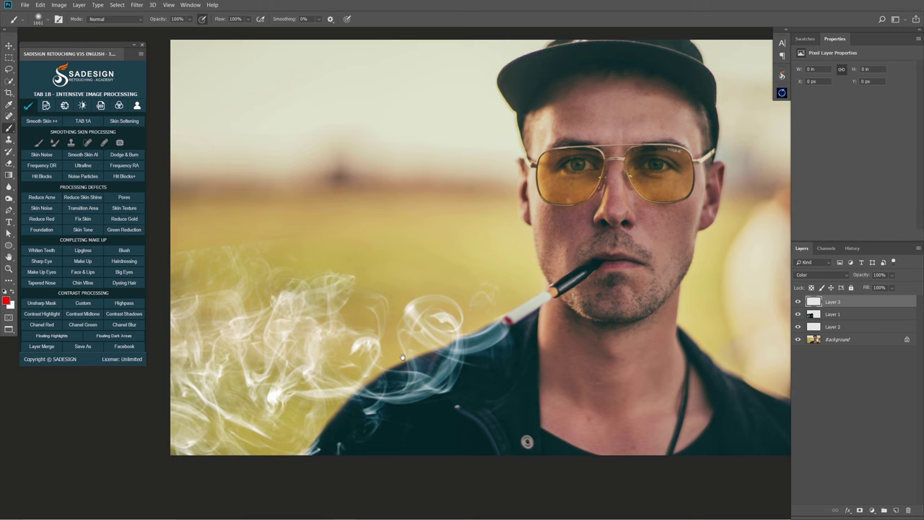
mouse_move(257, 278)
mouse_down()
mouse_move(204, 330)
mouse_move(260, 486)
mouse_move(210, 237)
mouse_up()
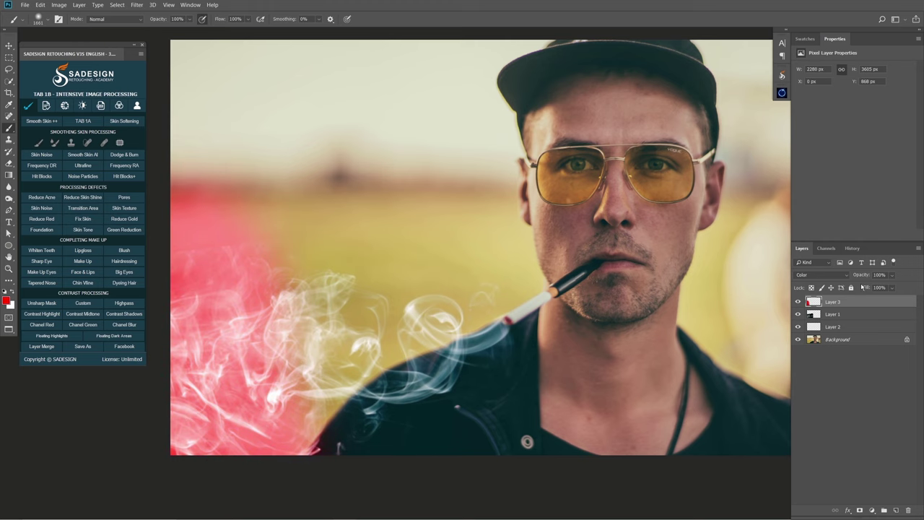
key(ctrl+alt+g)
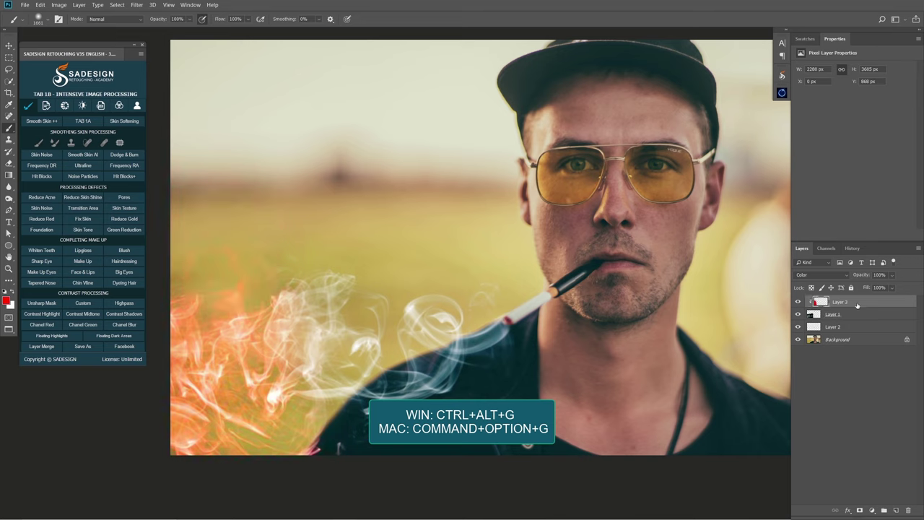
Change the foreground color to bright green and paint over the middle part of the smoke
click(7, 302)
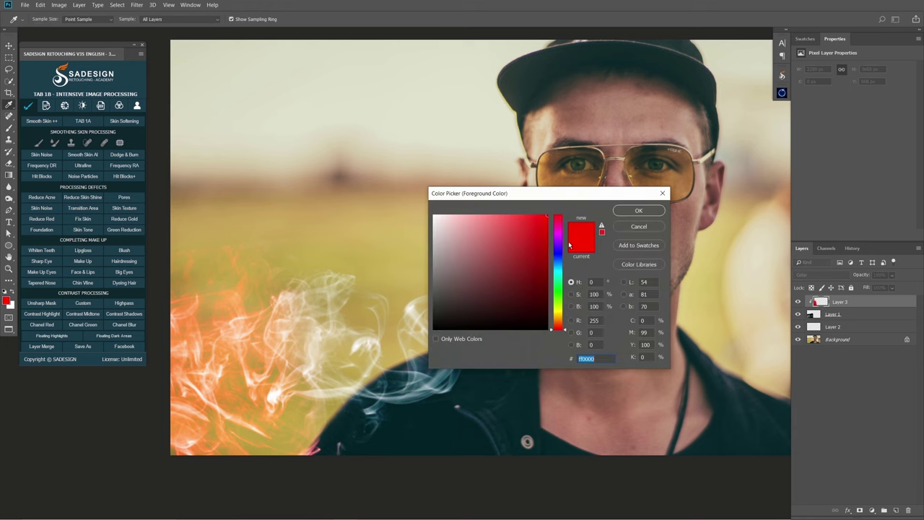
drag(558, 326, 561, 296)
click(638, 211)
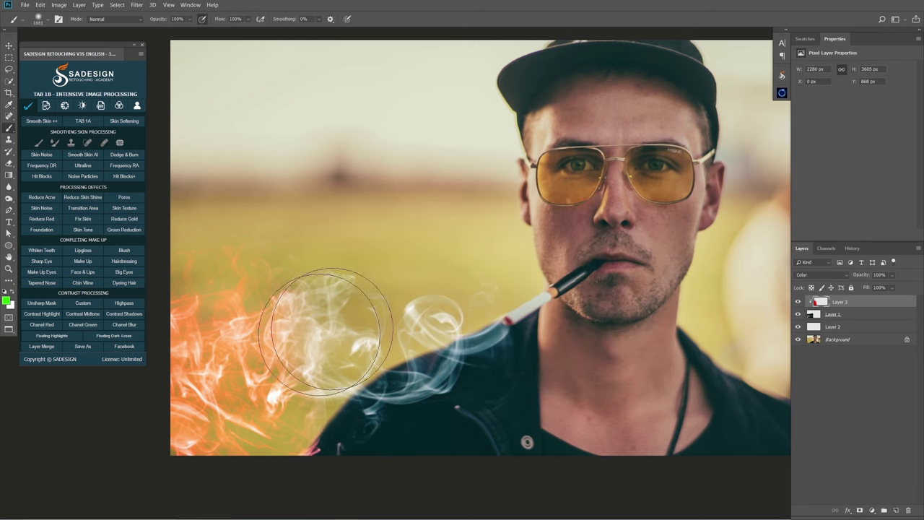
mouse_move(320, 330)
mouse_down()
mouse_move(311, 274)
mouse_move(330, 473)
mouse_move(311, 422)
mouse_move(288, 286)
mouse_move(310, 301)
mouse_move(220, 317)
mouse_up()
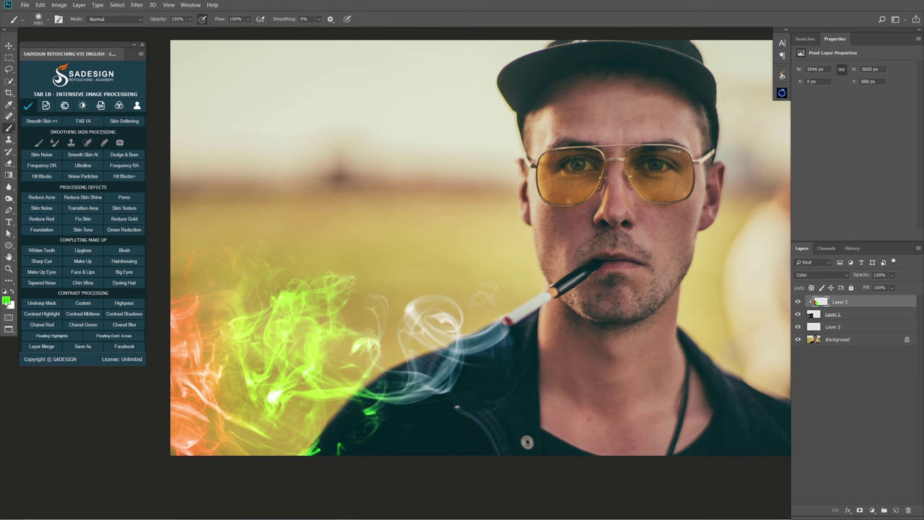
Change the foreground color to light blue and paint over the smoke curls nearest the cigarette
click(7, 302)
drag(556, 273, 558, 268)
click(633, 211)
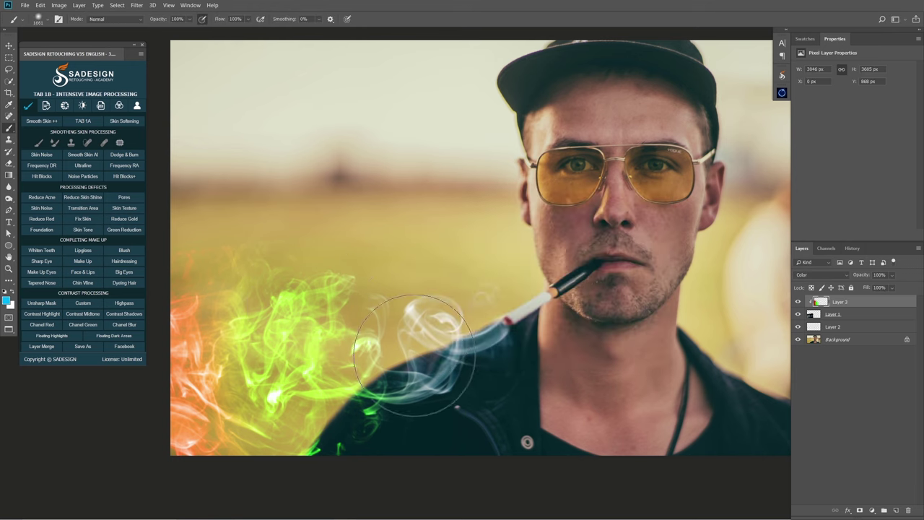
mouse_move(437, 320)
mouse_down()
mouse_move(416, 425)
mouse_move(481, 292)
mouse_move(433, 352)
mouse_up()
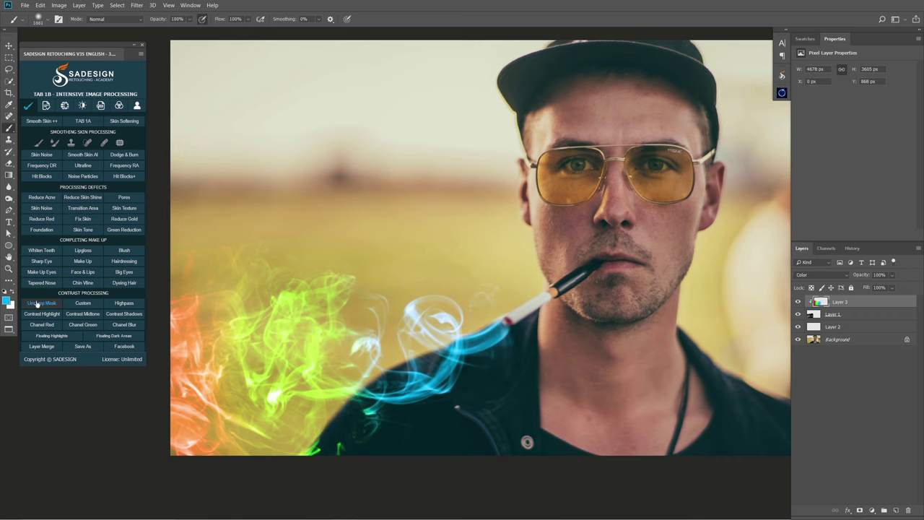
Set the foreground color back to pure red (ff0000)
click(7, 301)
click(560, 323)
drag(561, 325, 563, 333)
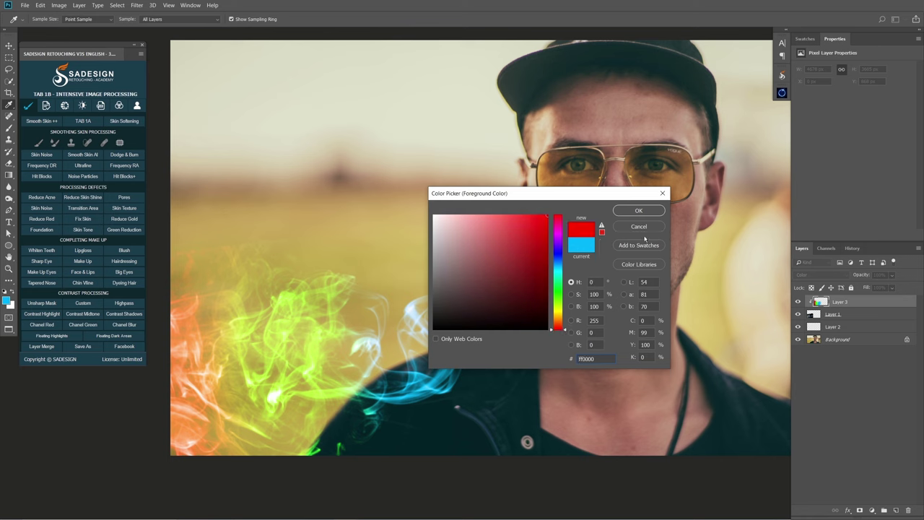
click(638, 210)
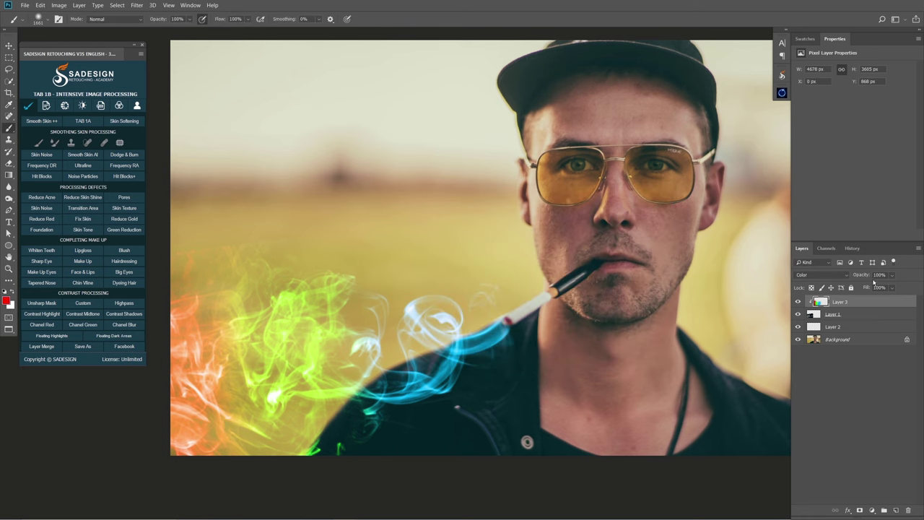
Check the color layer by toggling its visibility, and shift its hue to -57 with Hue/Saturation
click(799, 303)
click(799, 302)
key(ctrl+u)
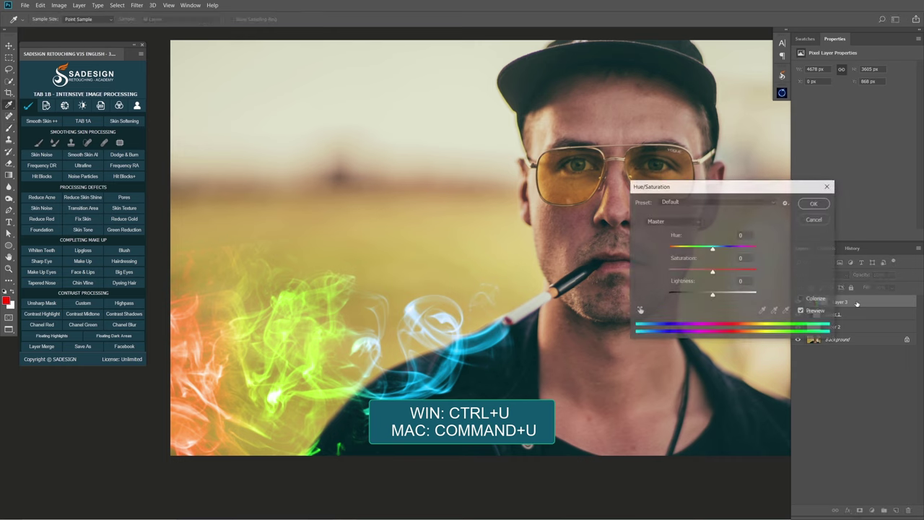
mouse_move(711, 251)
mouse_down()
mouse_move(680, 251)
mouse_move(694, 251)
mouse_up()
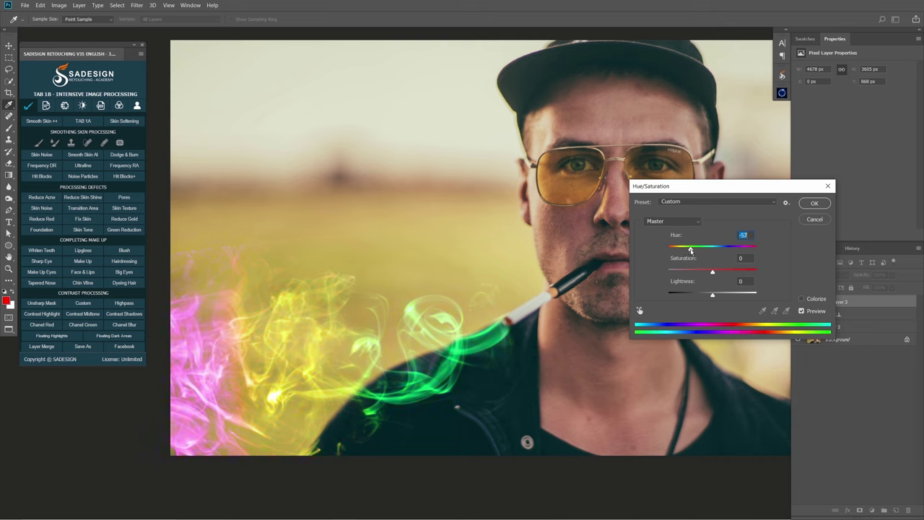
click(814, 204)
Select the smoke layer, Layer 1, and activate the standard Eraser tool
click(835, 316)
key(e)
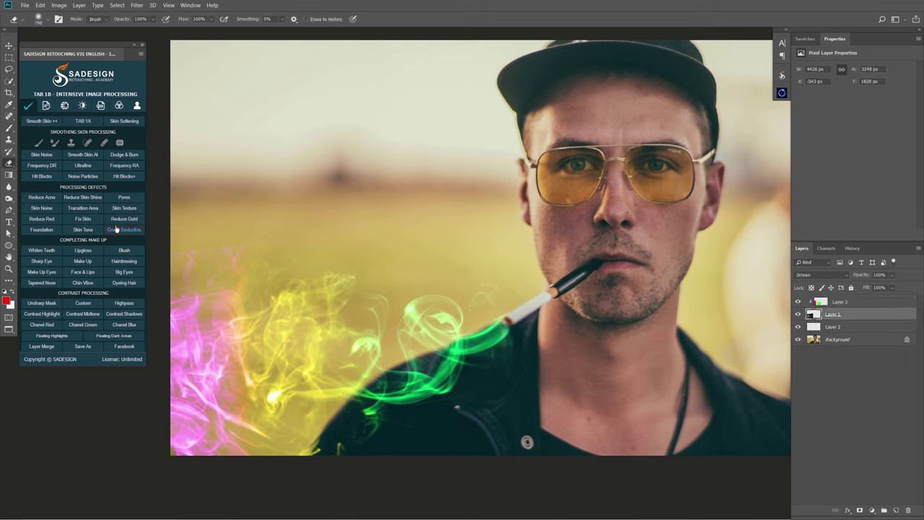
right_click(9, 164)
click(43, 163)
key(ctrl+plus)
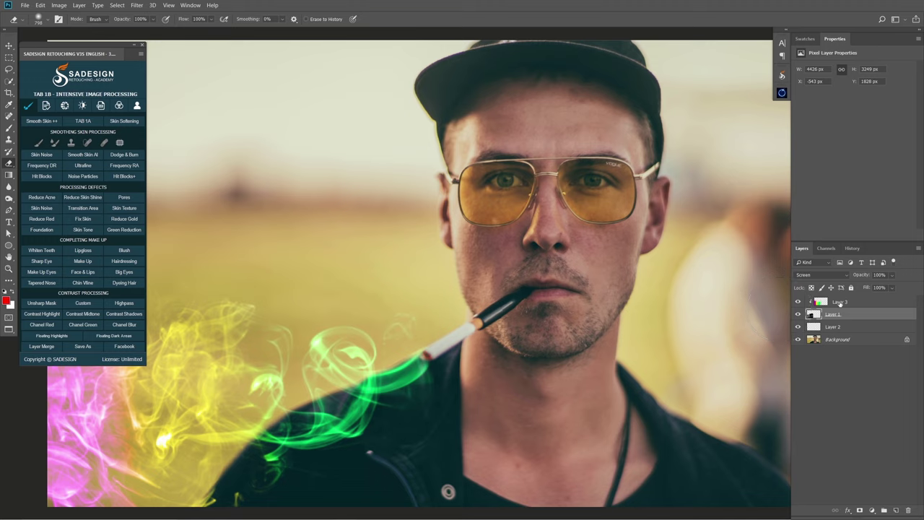
Group Layer 3, Layer 1 and Layer 2, and toggle the group's visibility to compare the portrait before and after
click(840, 303)
shift+click(841, 327)
click(882, 511)
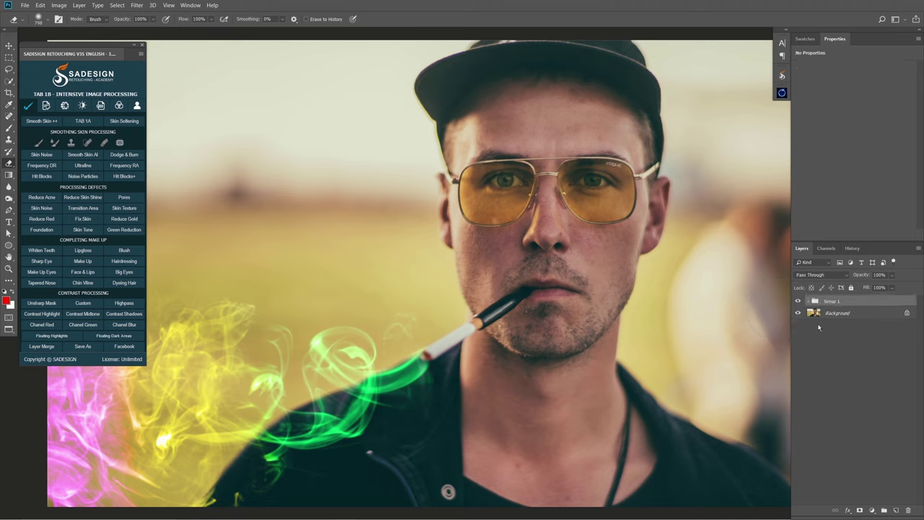
click(798, 301)
click(798, 302)
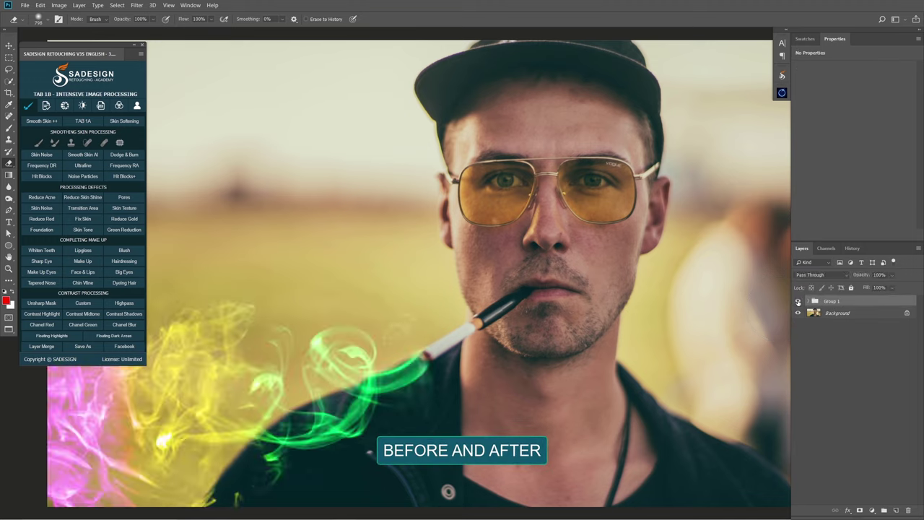
click(798, 302)
click(797, 302)
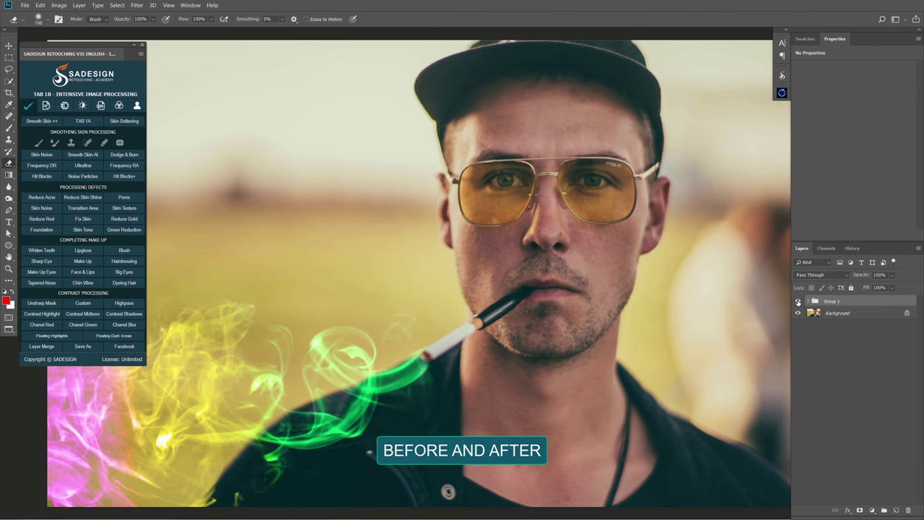